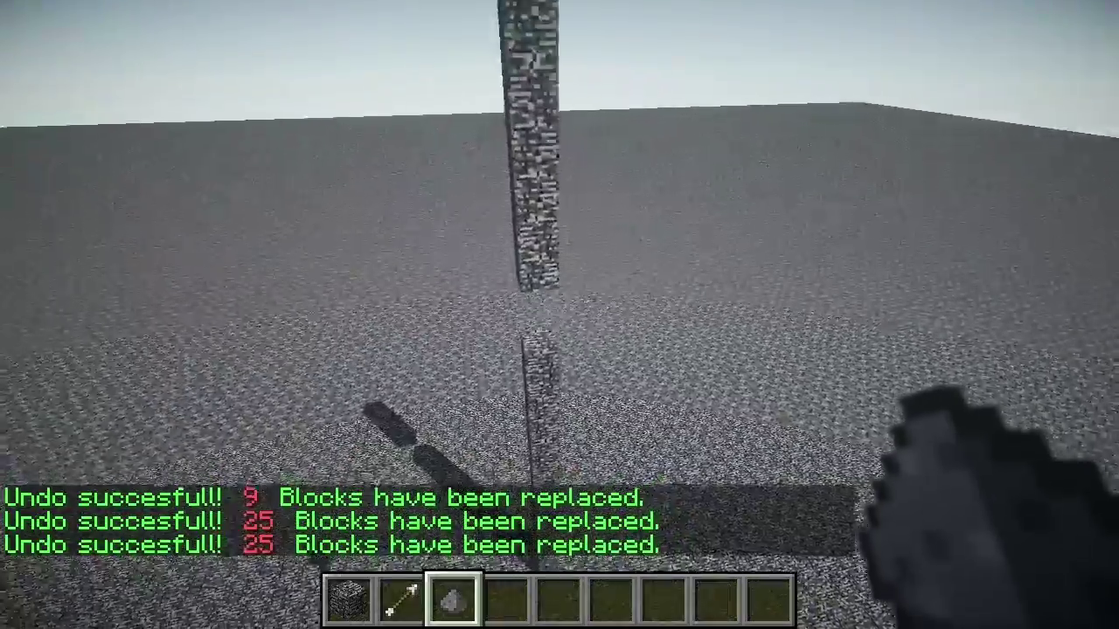
- Switch to the arrow, set the brush size to 4 and choose the Voxel brush
scroll(559, 315, up, 1)
key(z)
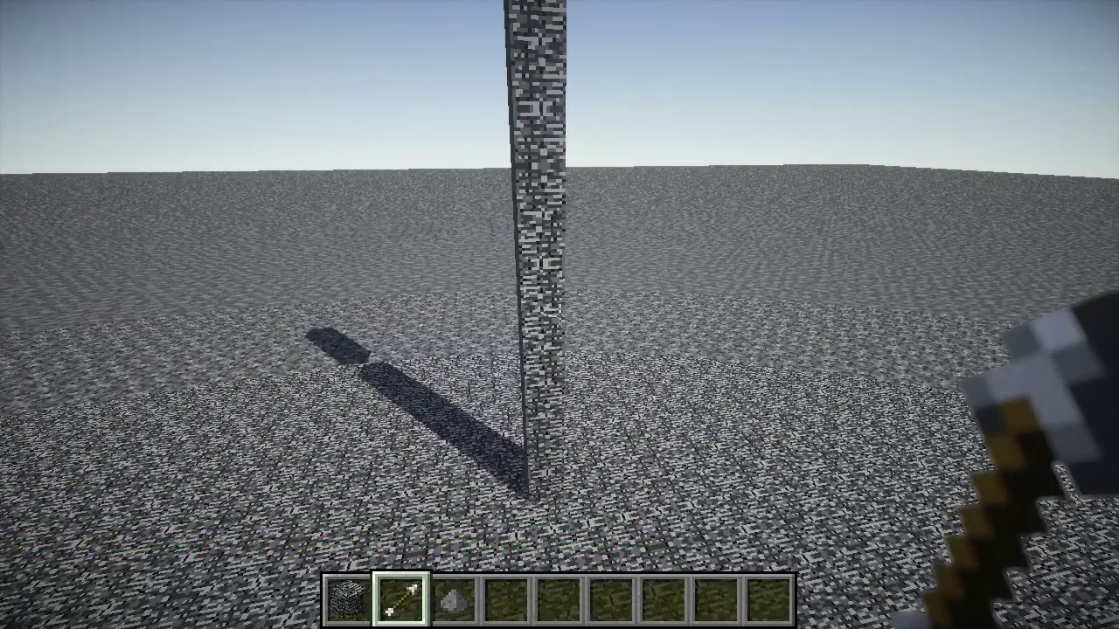
text(/b)
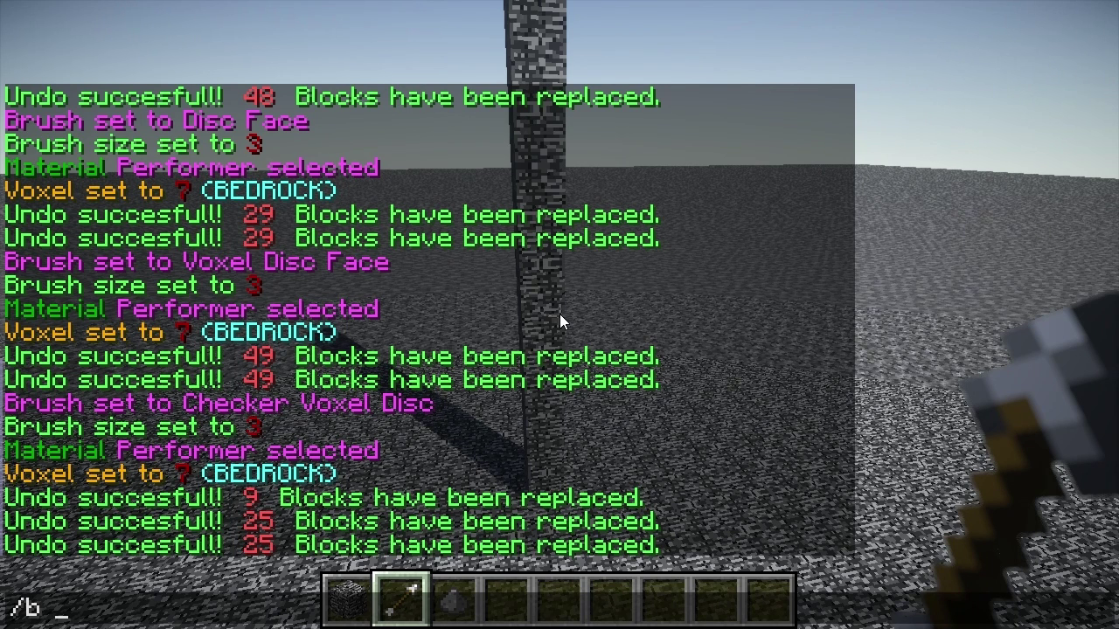
key(Return)
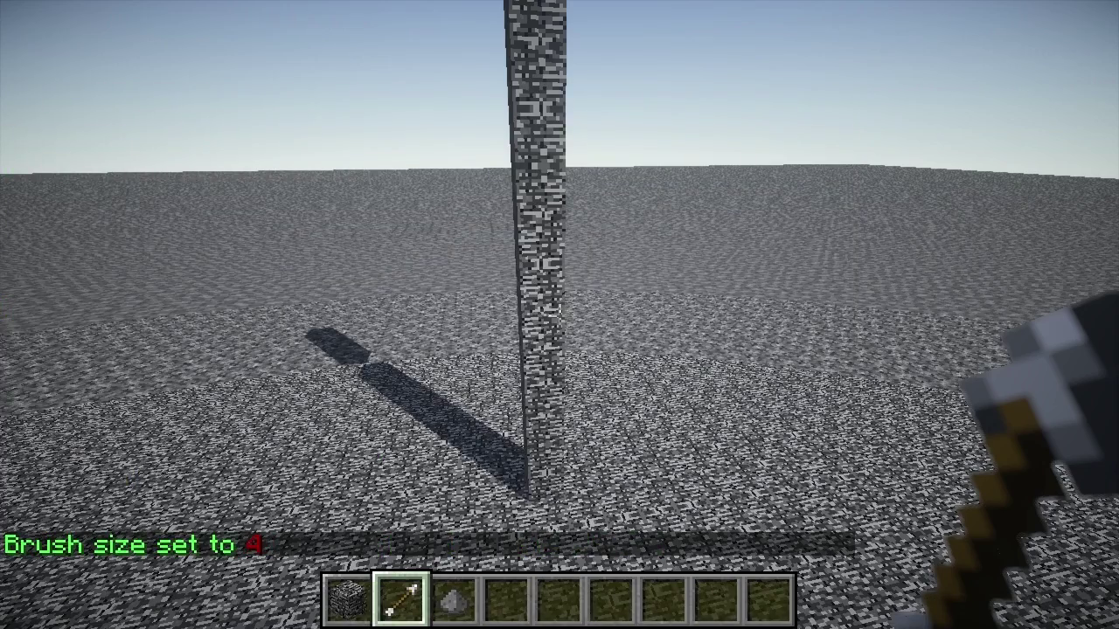
key(slash)
text(b v)
key(Return)
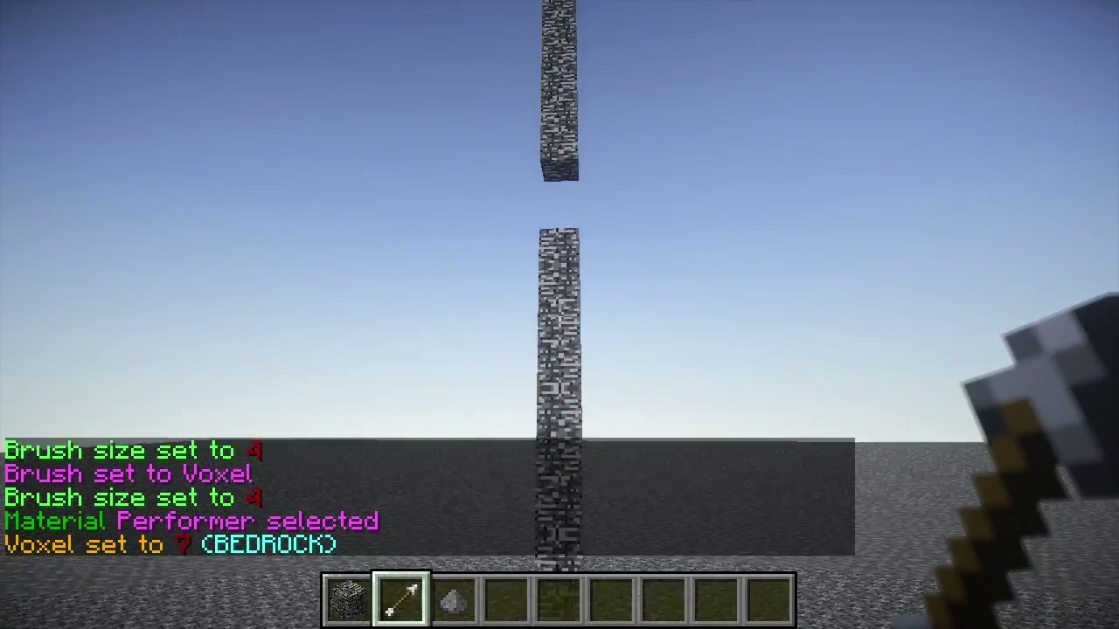
- Stamp a bedrock voxel cube onto the lower pillar with the arrow and examine its sides and top
right_click(559, 315)
key(space)
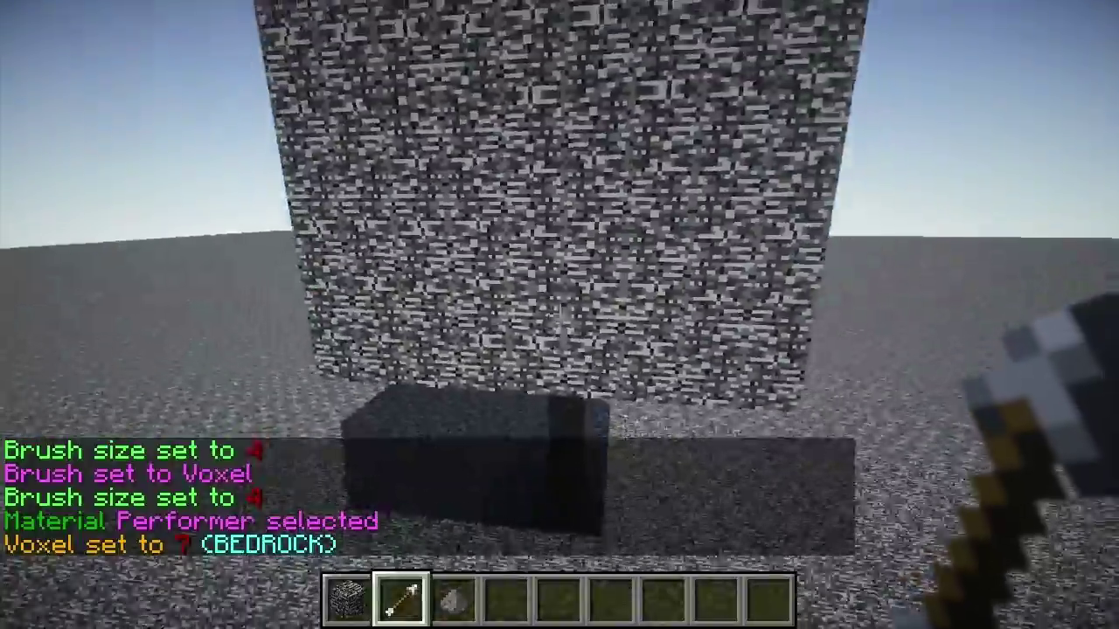
key(w)
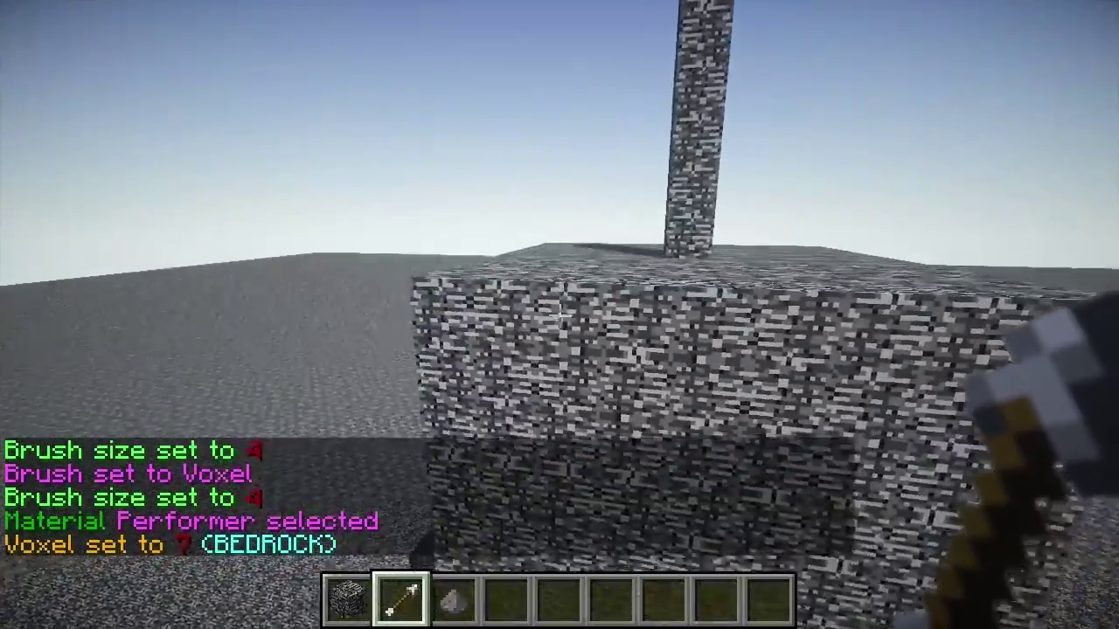
key(d)
key(d)
key(shift)
key(space)
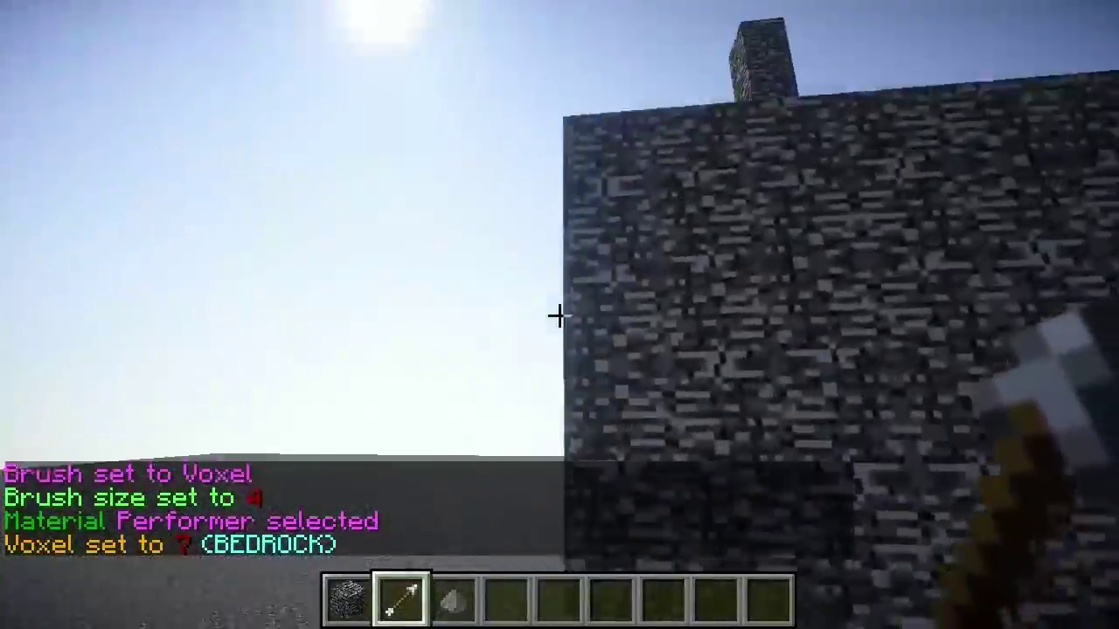
key(s)
key(a)
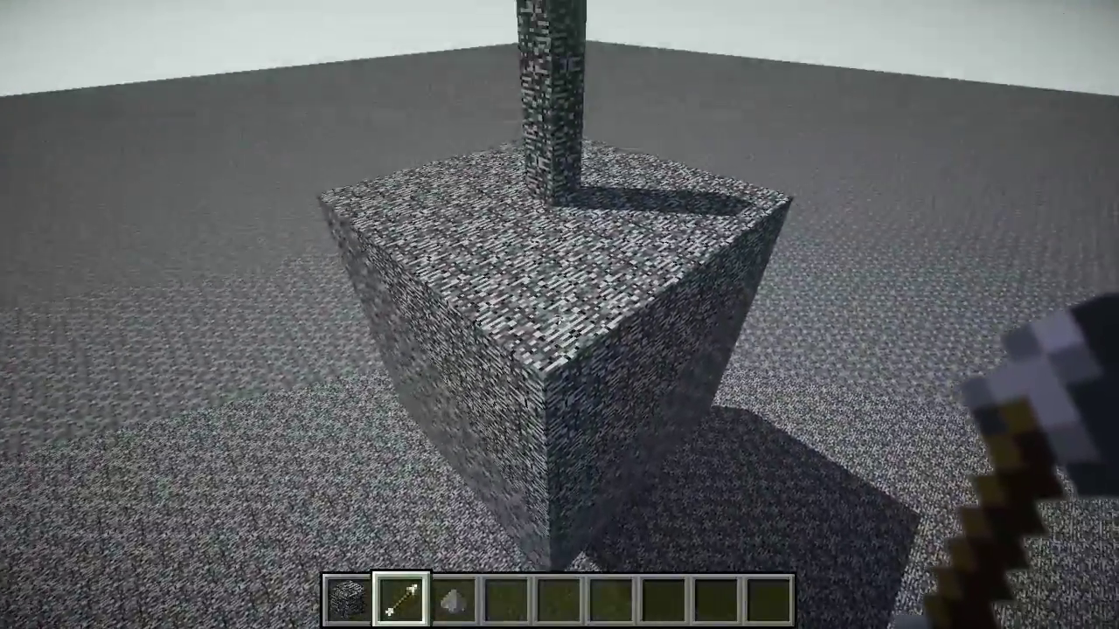
key(a)
key(a)
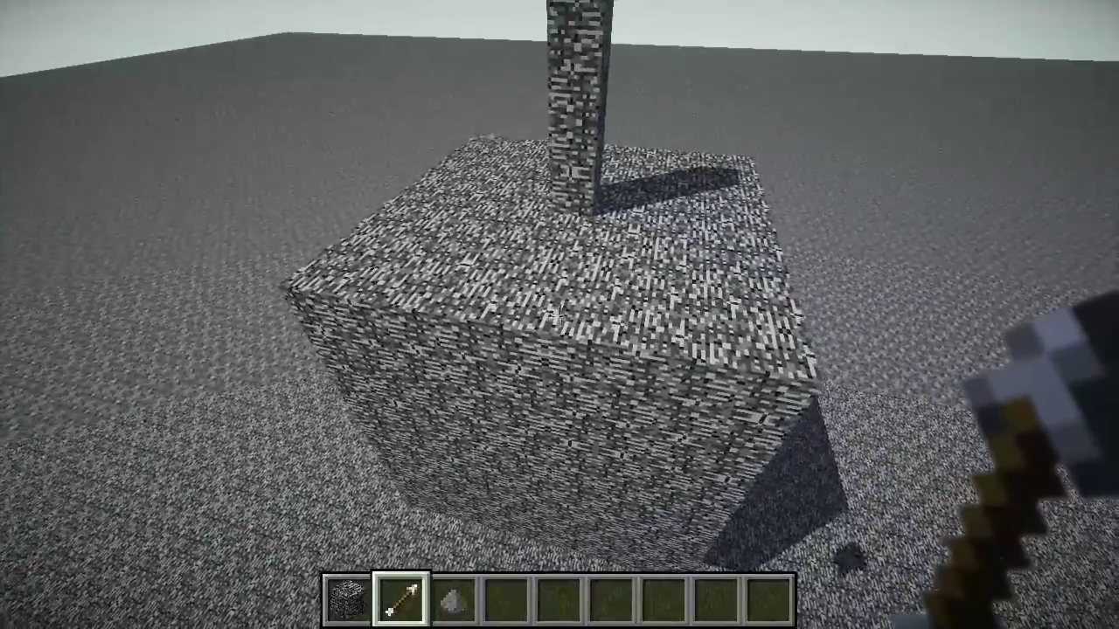
- Undo the bedrock voxel cube stamp
key(slash)
text(u)
key(Return)
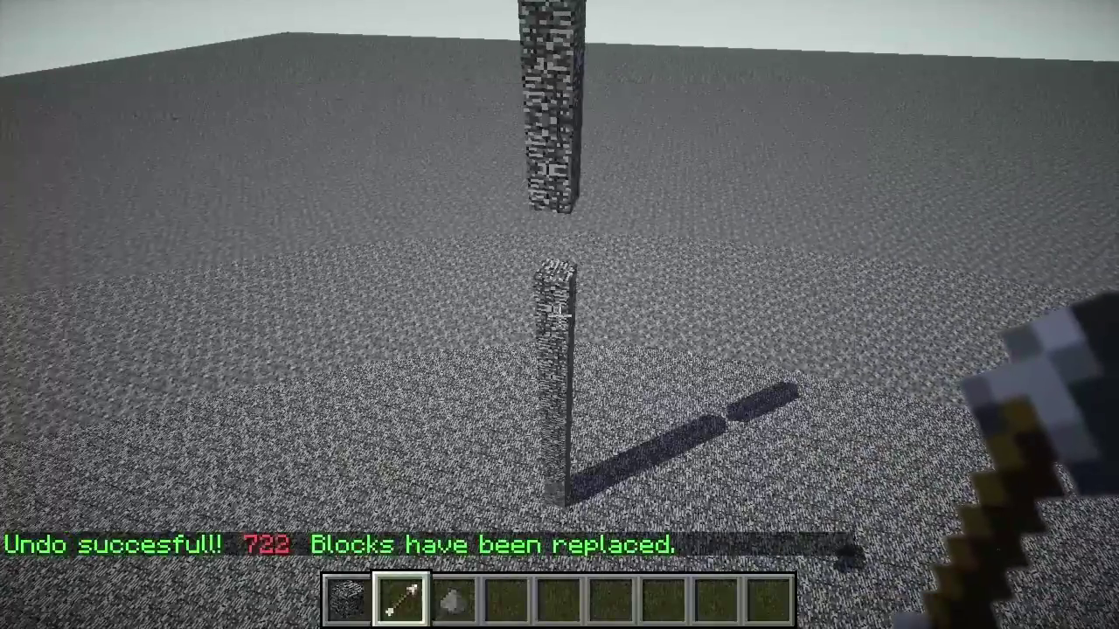
key(shift)
key(d)
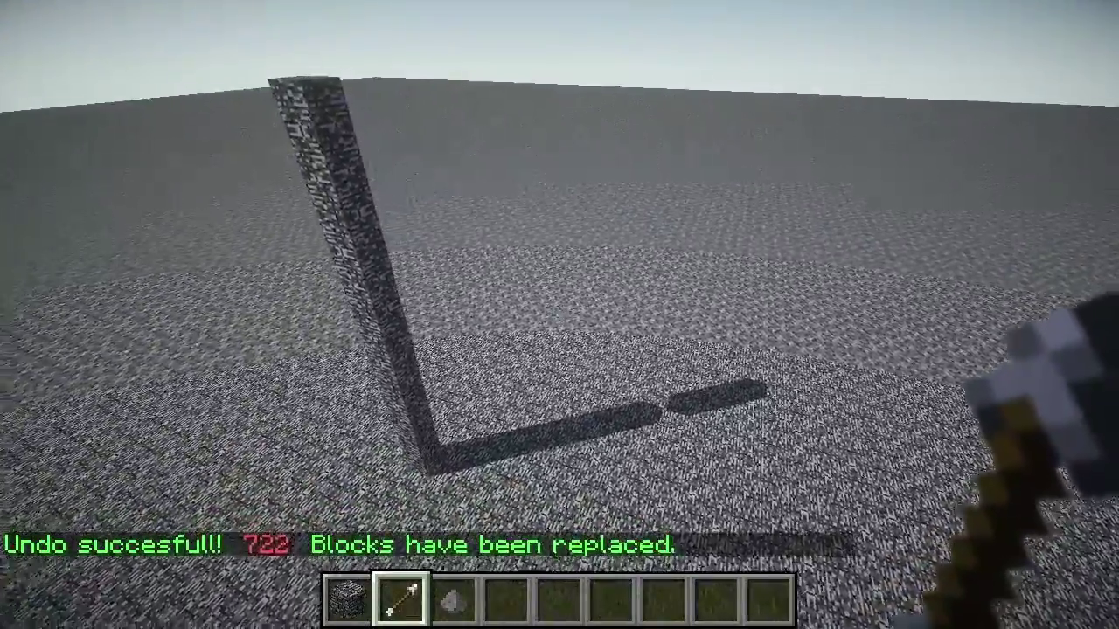
key(d)
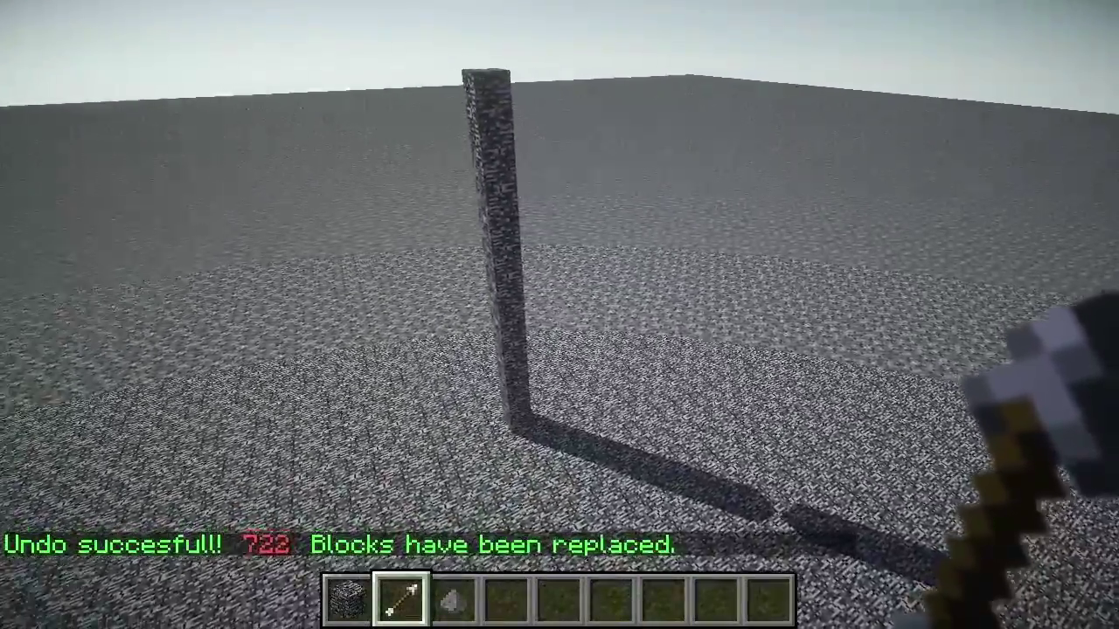
mouse_move(559, 315)
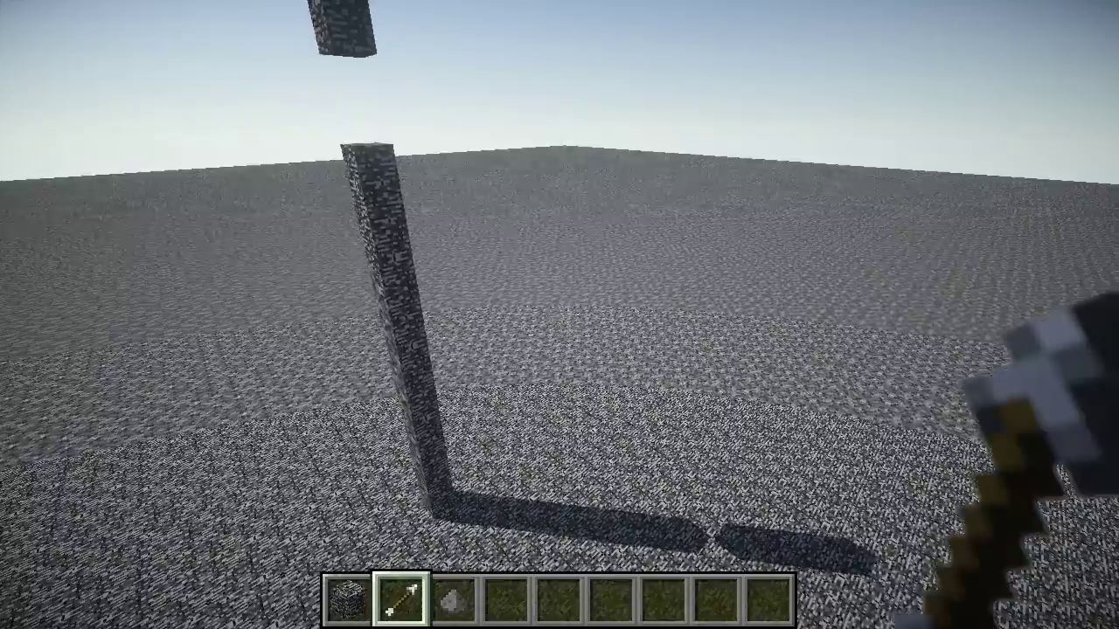
key(d)
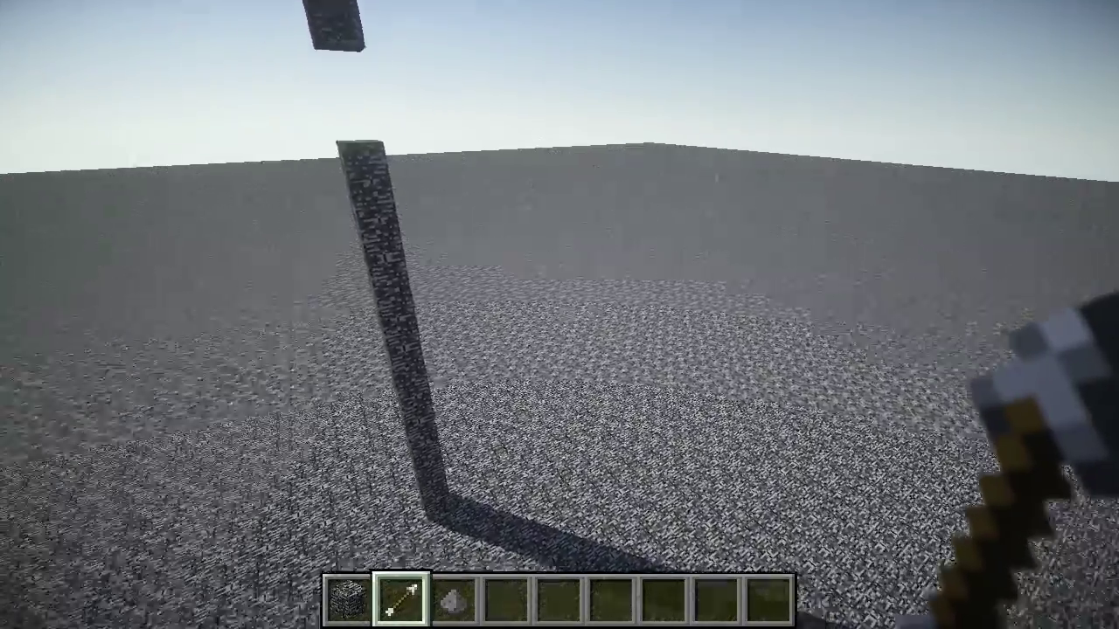
key(d)
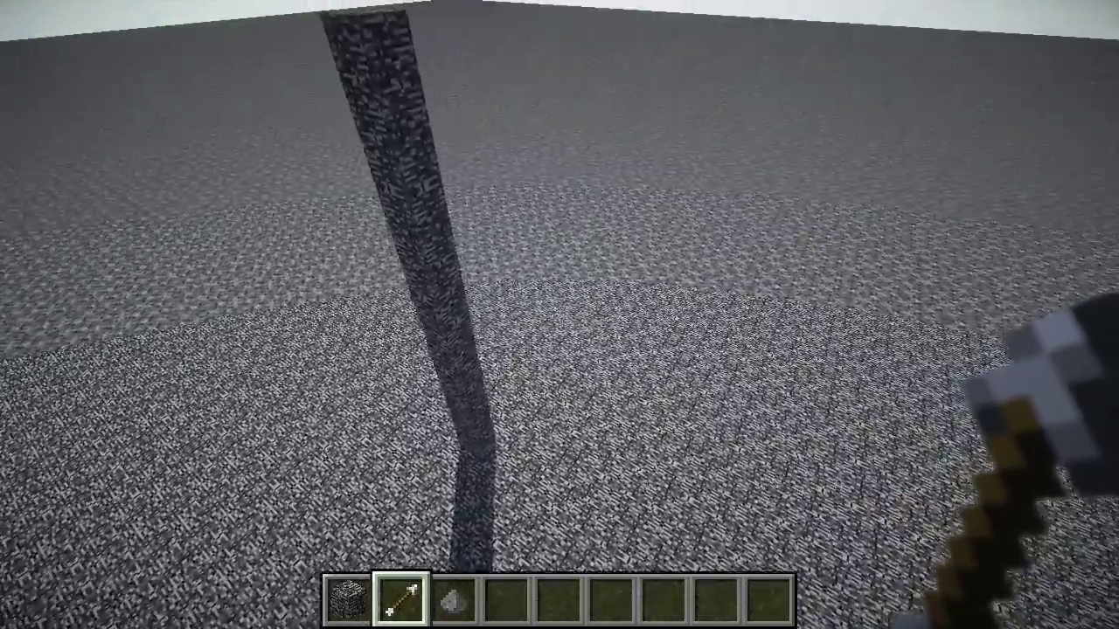
- Put Oak Wood into the fourth hotbar slot and place one block on the bedrock floor
key(e)
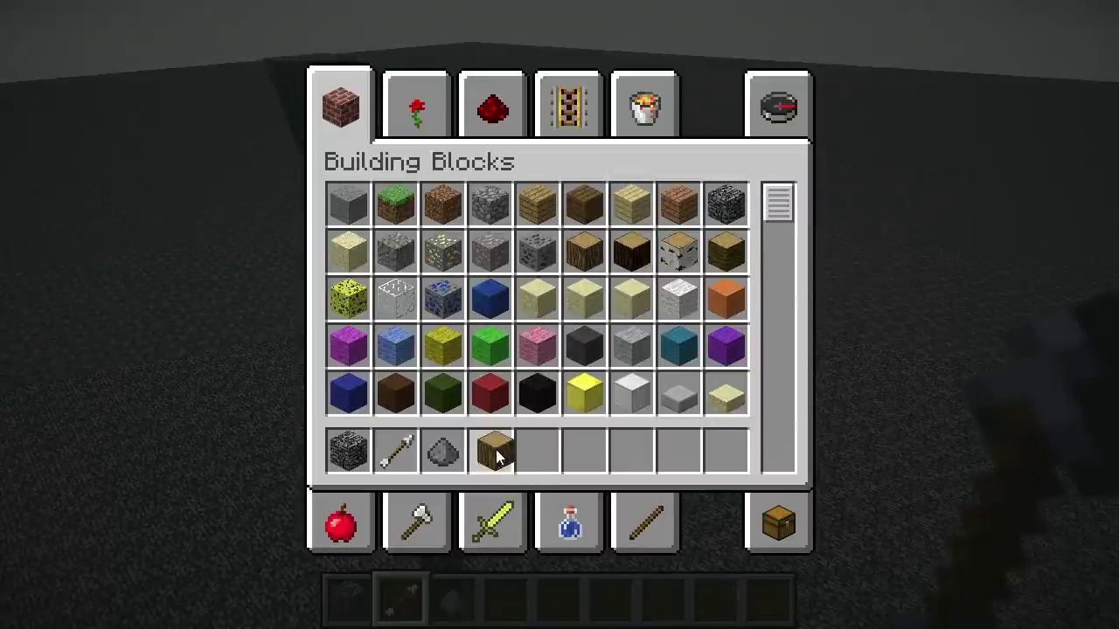
click(637, 103)
key(e)
key(4)
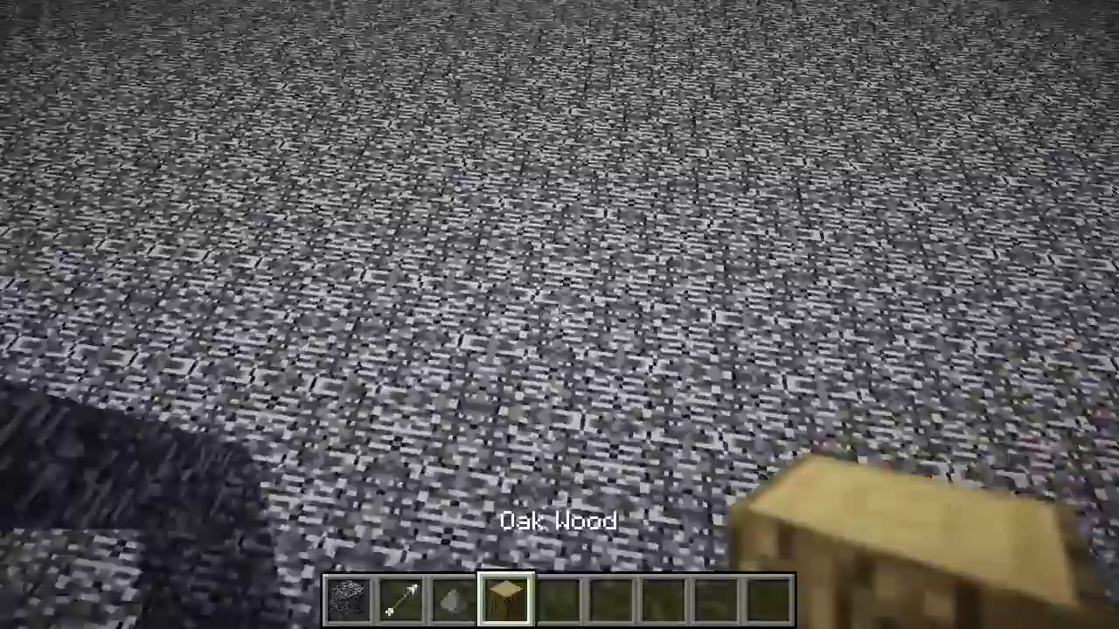
right_click(559, 315)
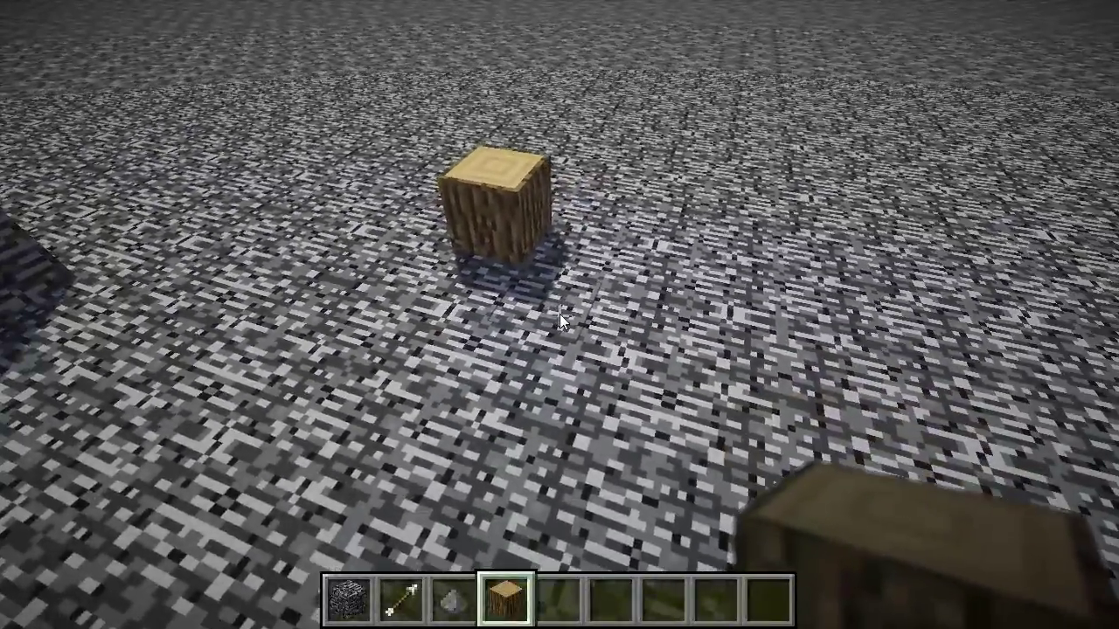
- Set the voxel material to 17 (LOG) and stamp a log cube onto the bedrock pillar with the arrow
text(/v 1)
key(Return)
scroll(560, 314, up, 2)
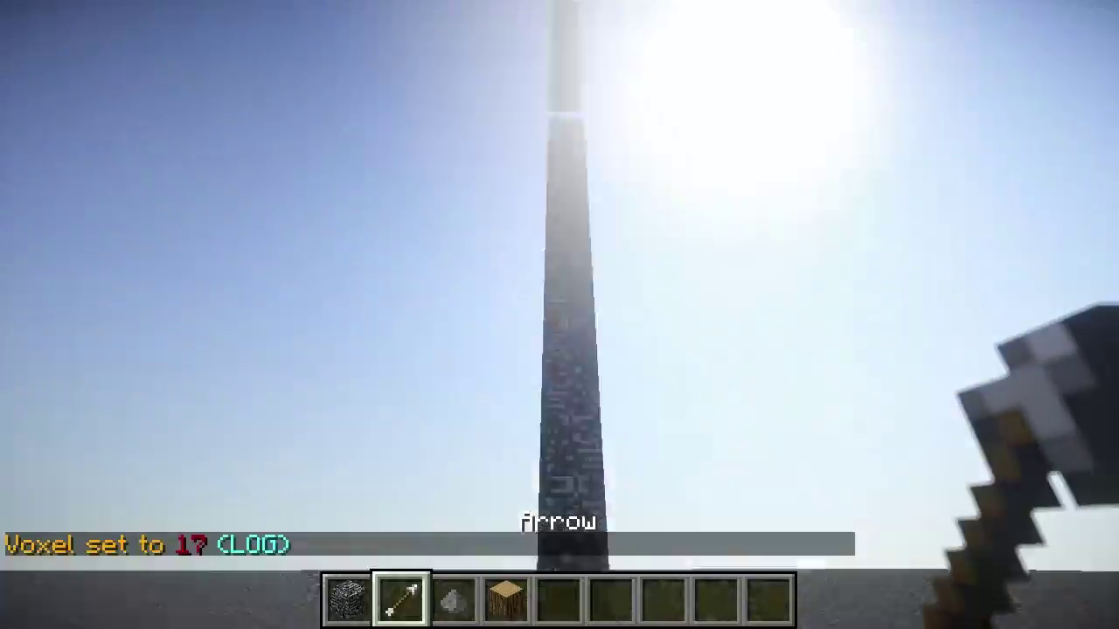
right_click(560, 315)
key(s)
key(space)
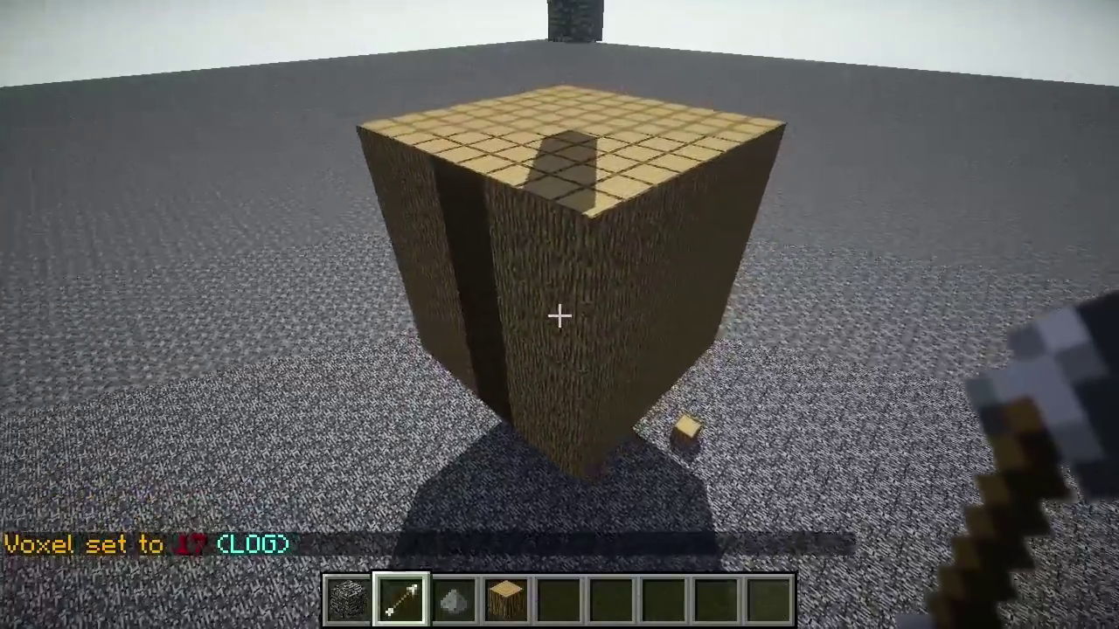
- Examine the log cube's top and sides from different angles, including the gap between the cube and the hanging pillar
key(d)
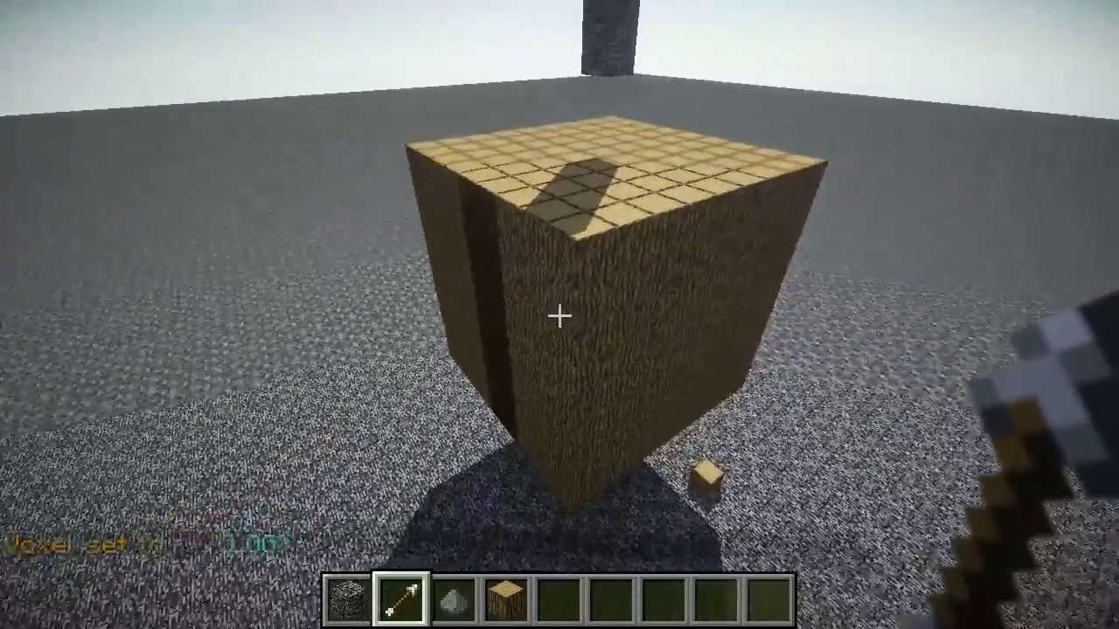
key(w)
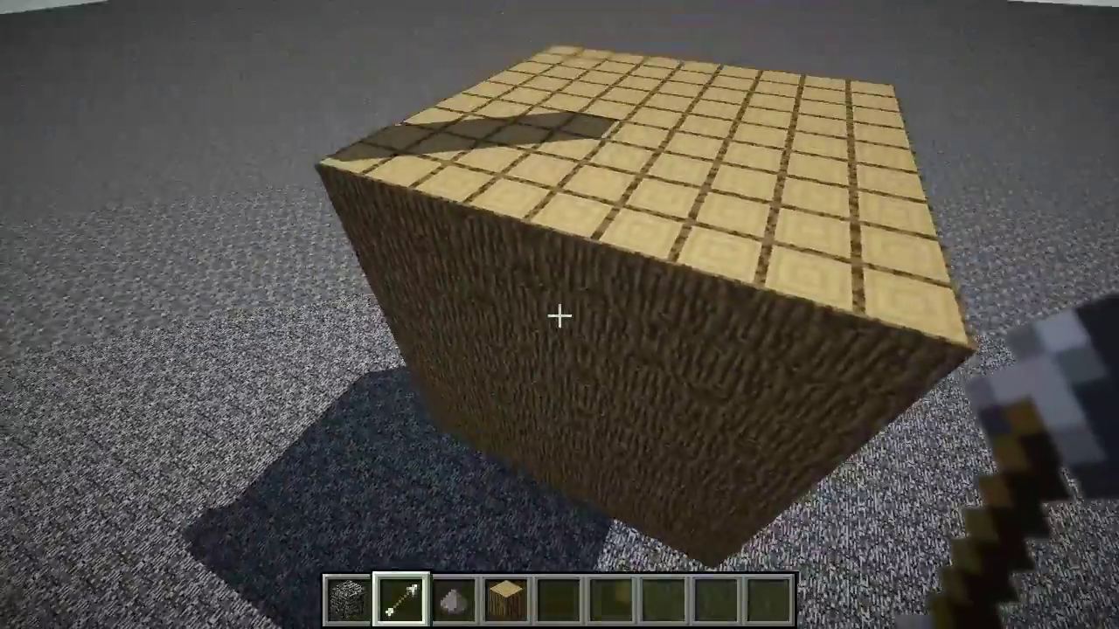
key(d)
key(d)
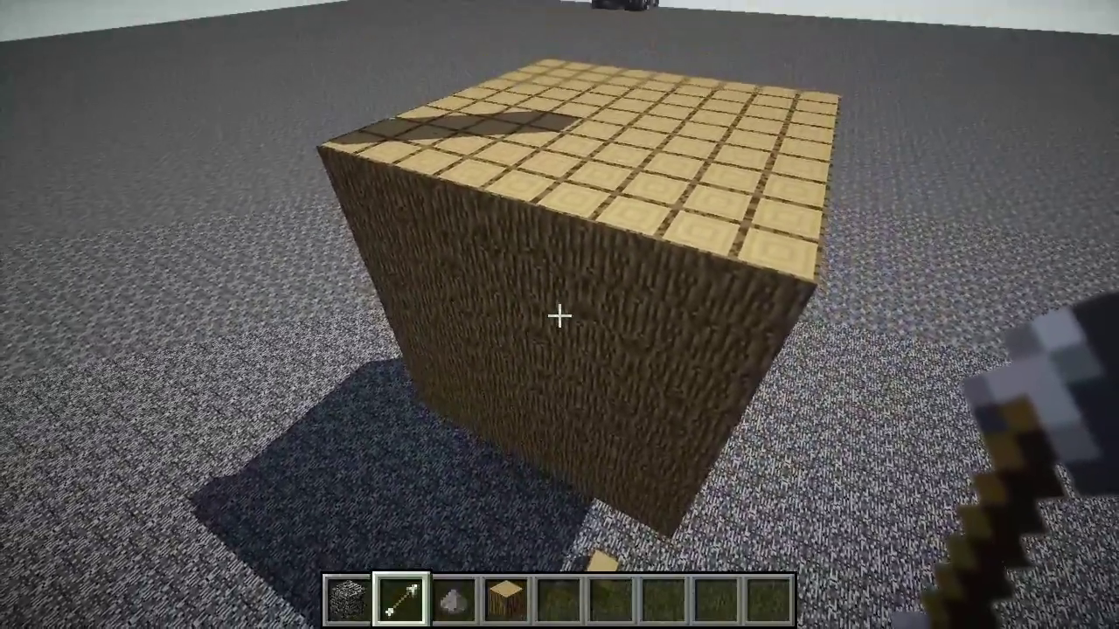
key(d)
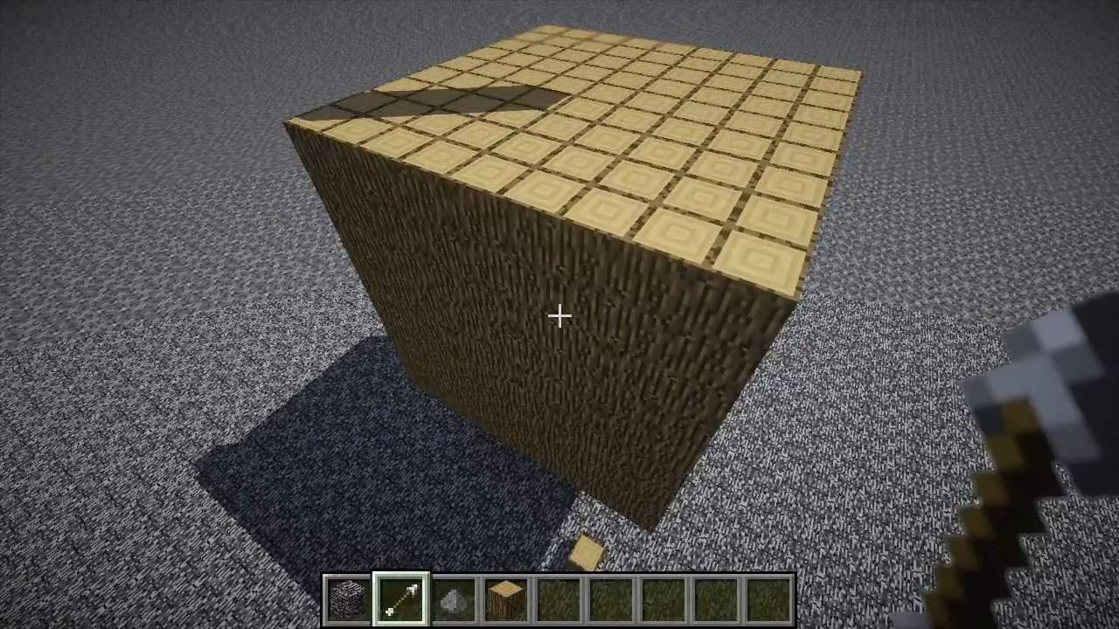
key(d)
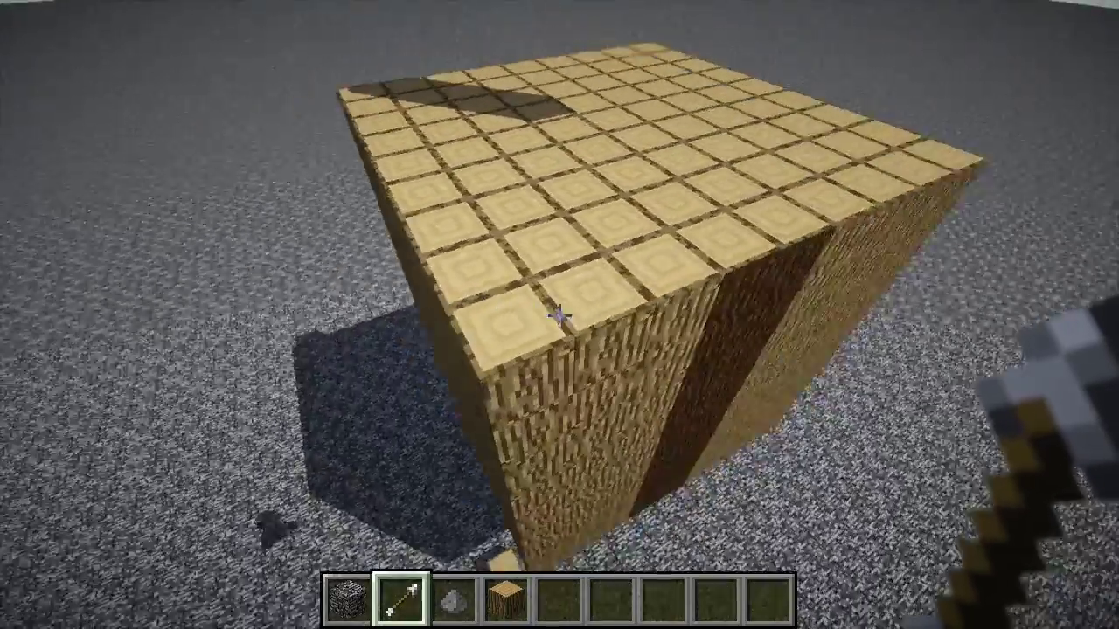
key(d)
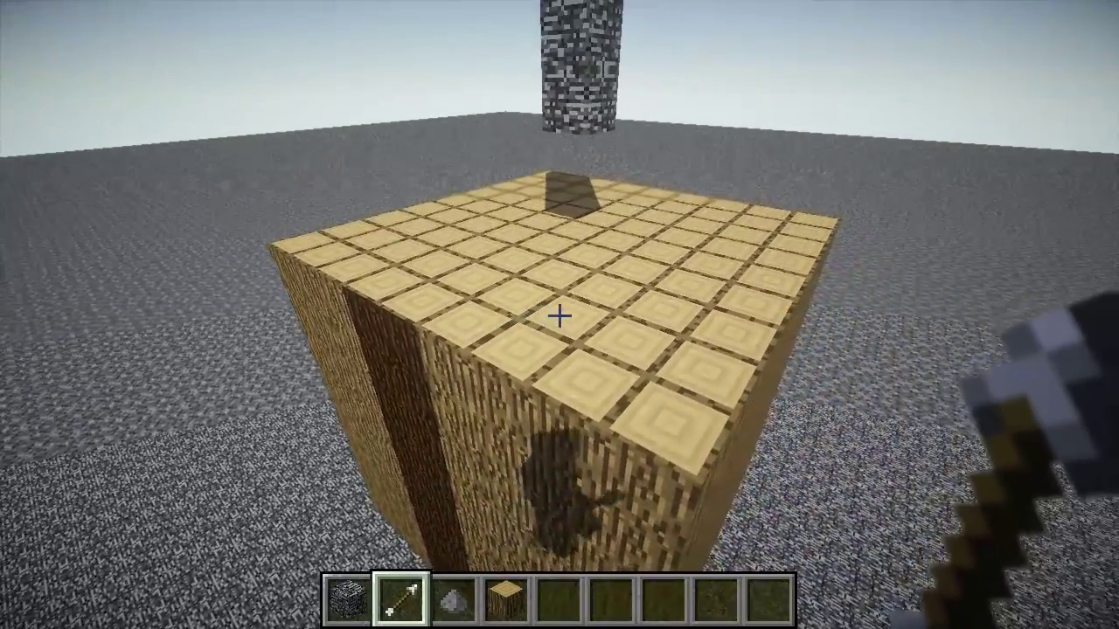
key(4)
key(d)
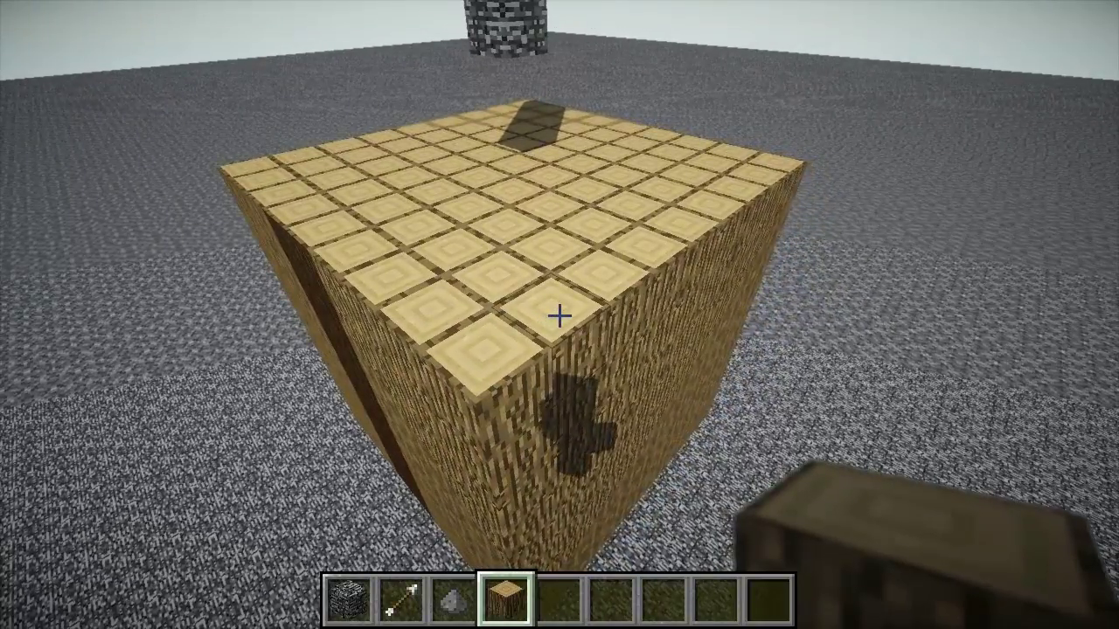
key(d)
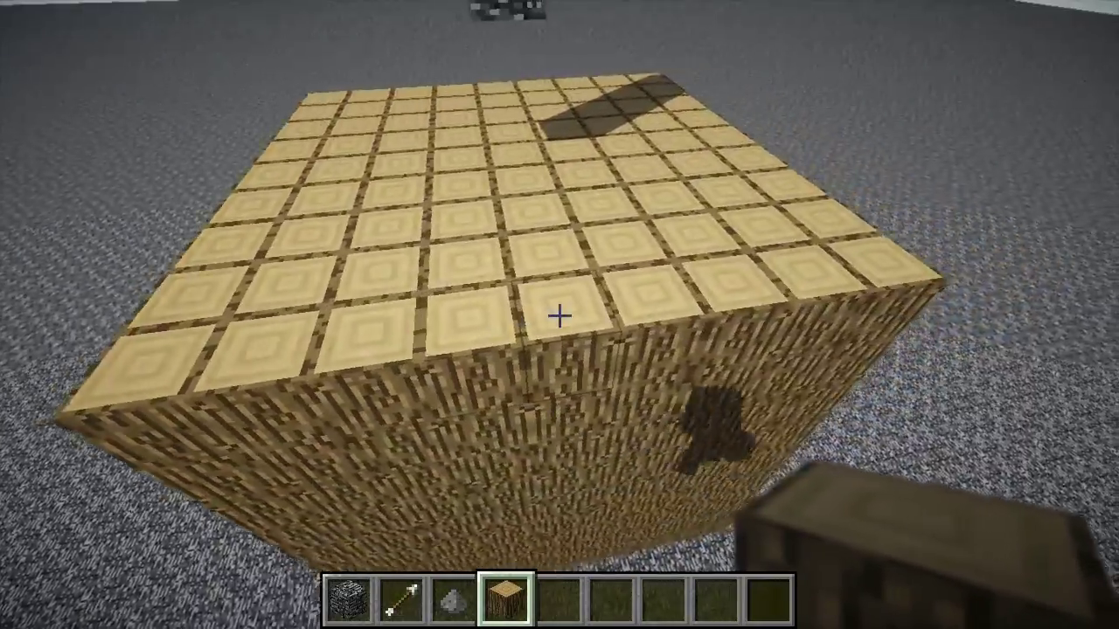
key(s)
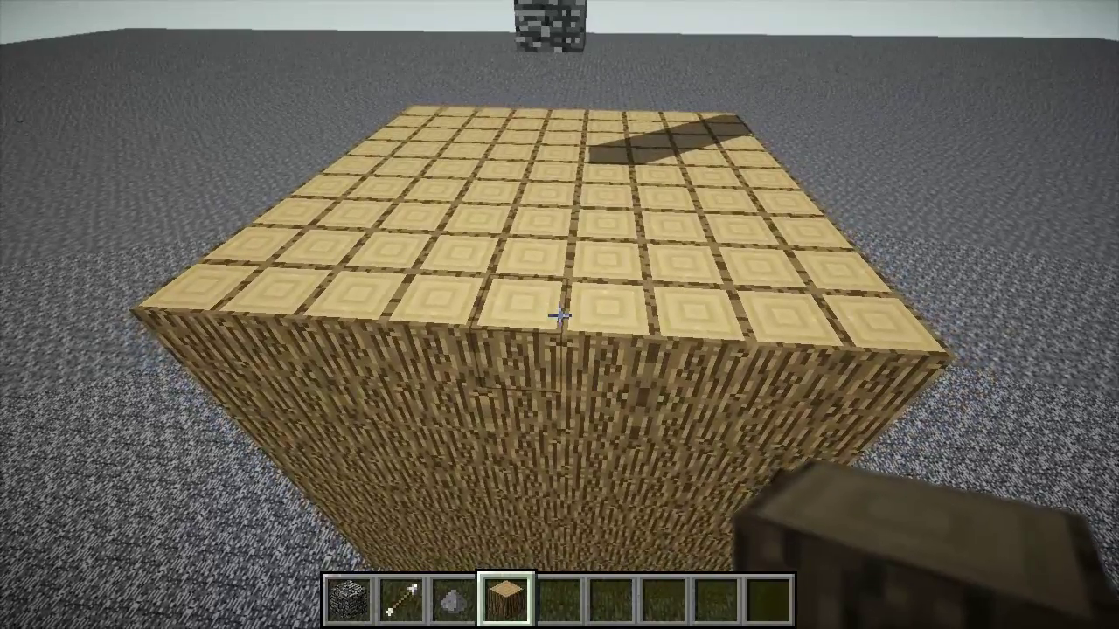
key(d)
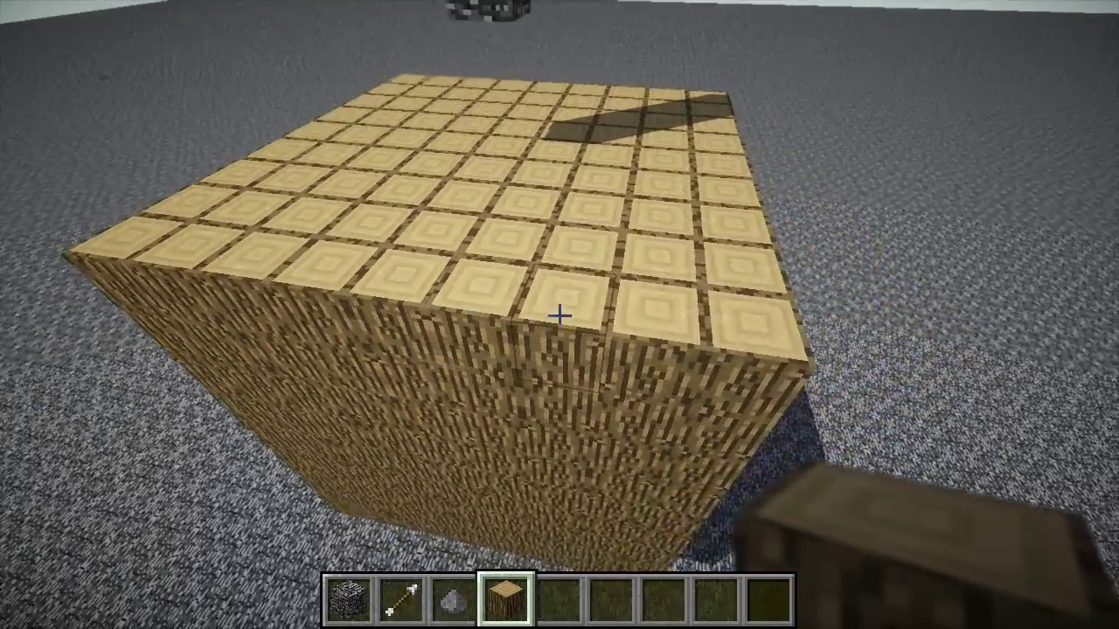
key(s)
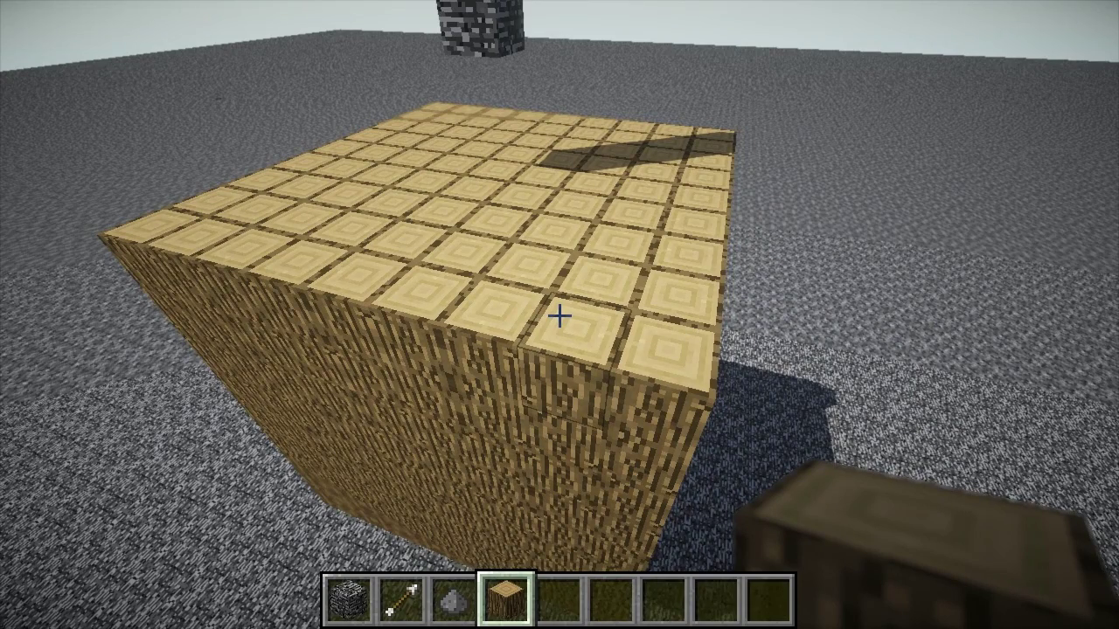
key(s)
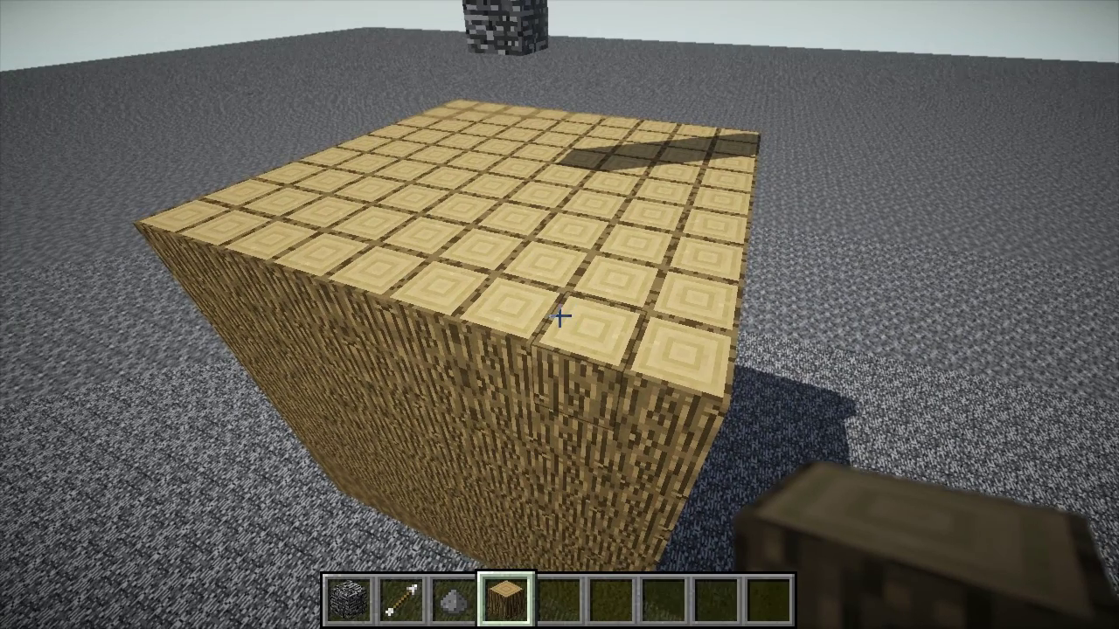
key(d)
key(s)
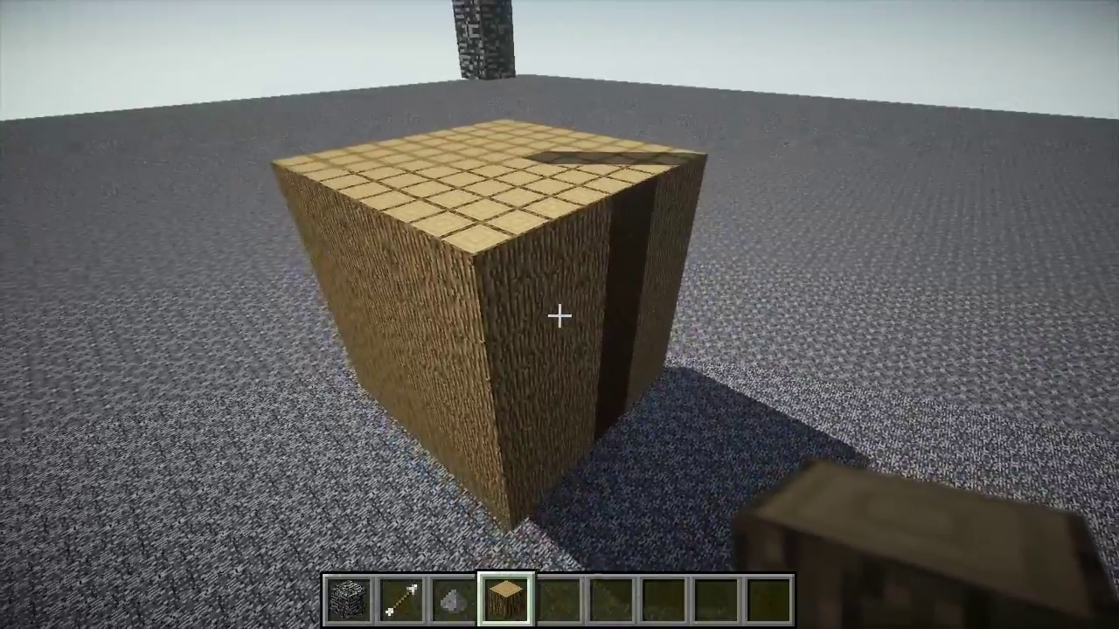
key(w)
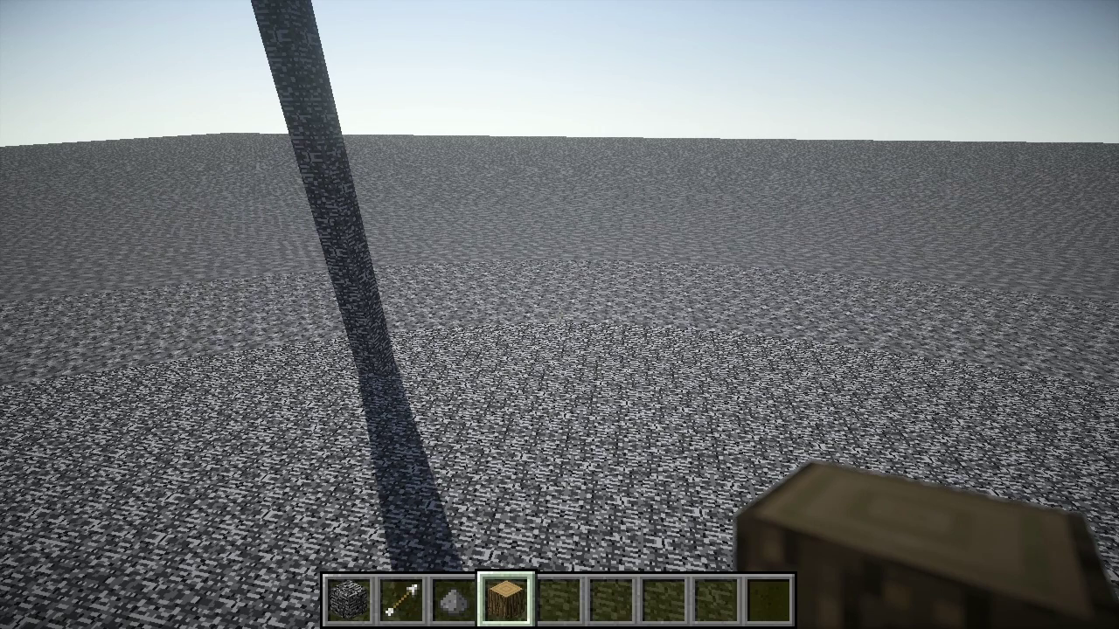
key(slash)
text(b )
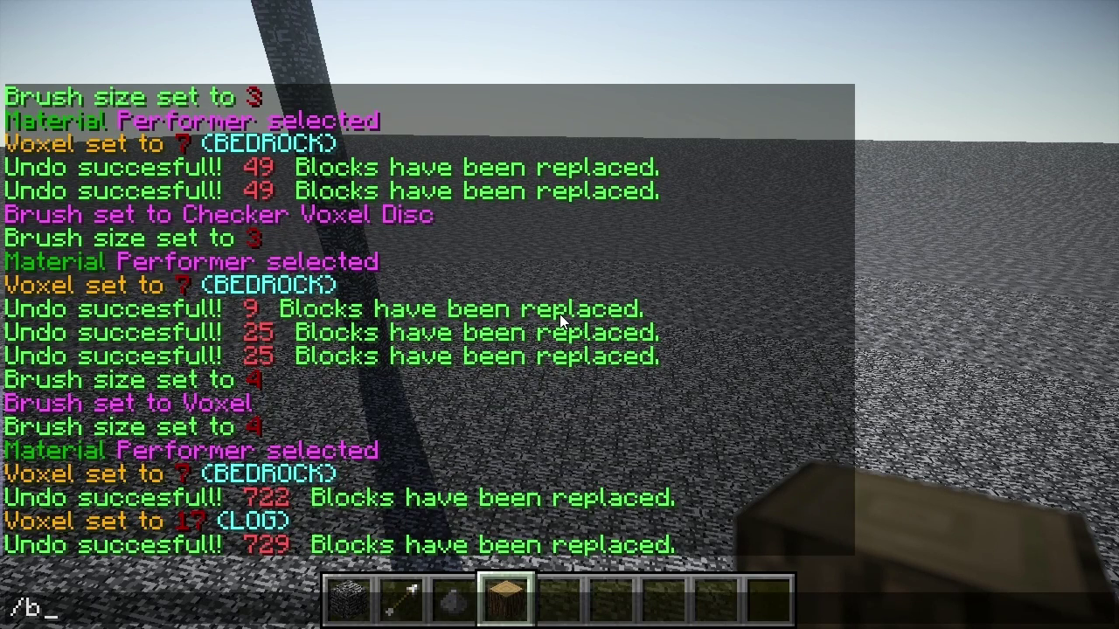
text(bm)
key(BackSpace)
text(i)
key(BackSpace)
text(c)
key(BackSpace)
text(mm)
key(BackSpace)
text(c)
key(BackSpace)
key(BackSpace)
key(Escape)
- Reset the VoxelSniper brush settings to their defaults
text(/d)
key(Return)
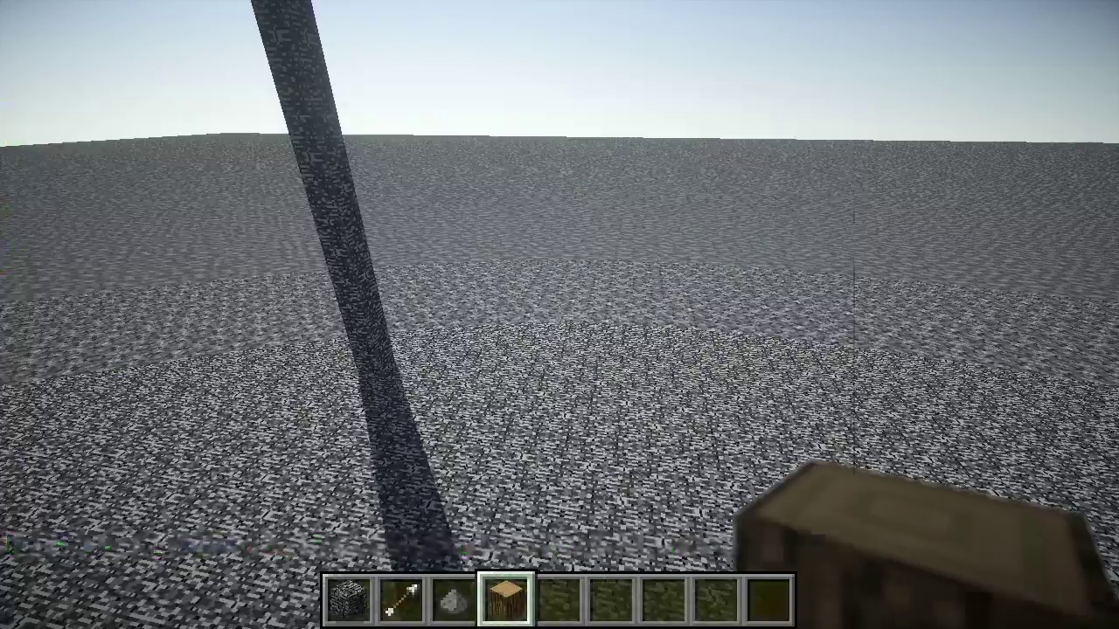
key(s)
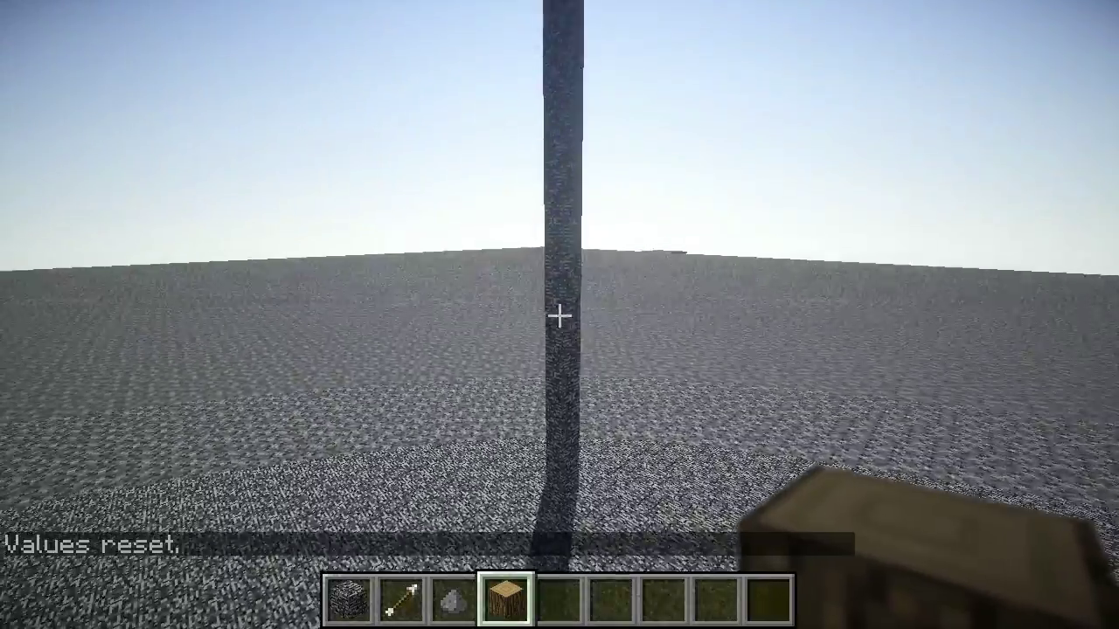
key(space)
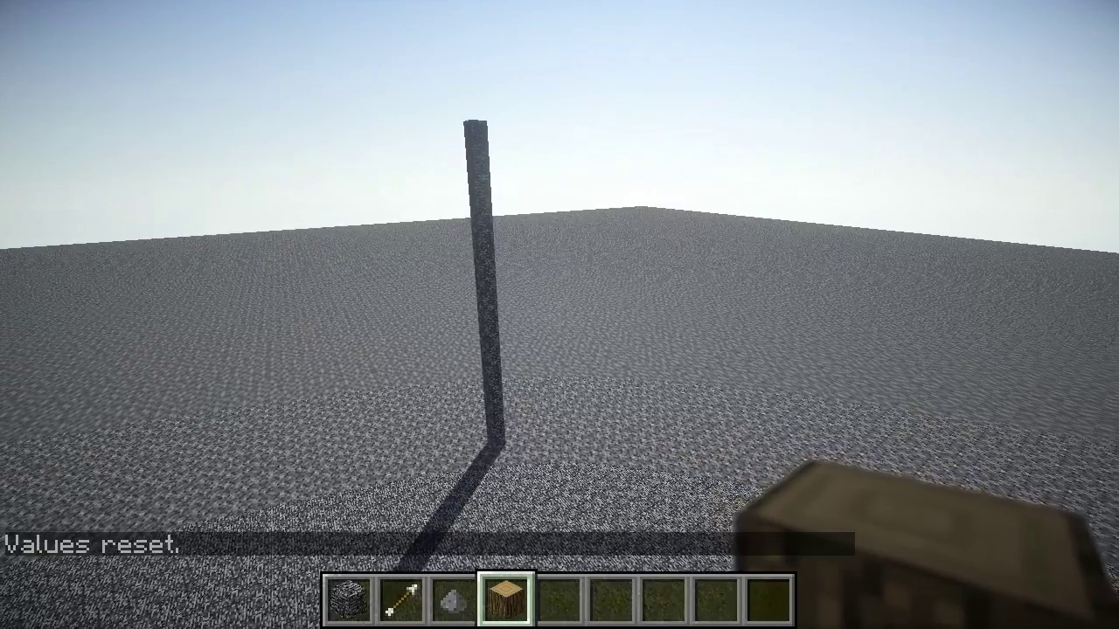
- Set the voxel material to bedrock
text(/b)
text( v)
key(BackSpace)
key(BackSpace)
key(BackSpace)
text(v bedrock)
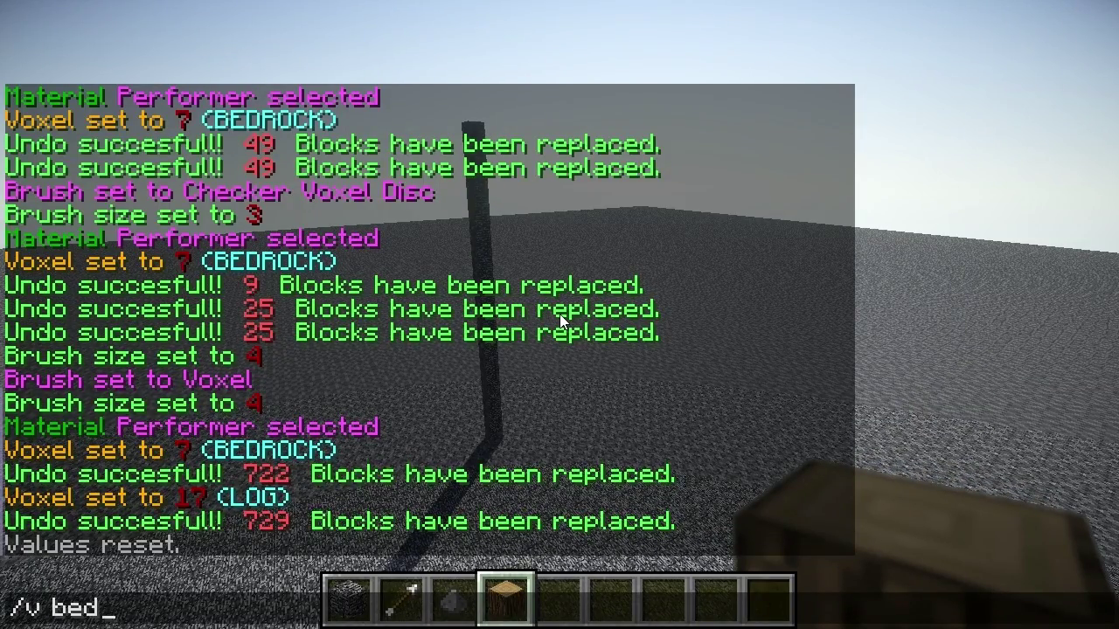
key(Return)
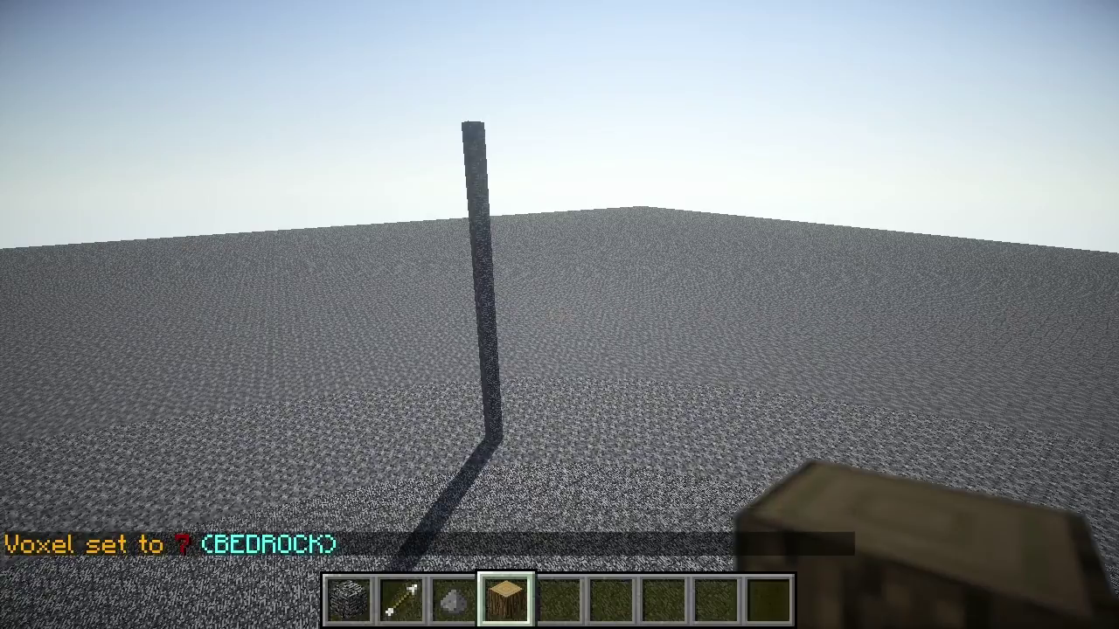
key(w)
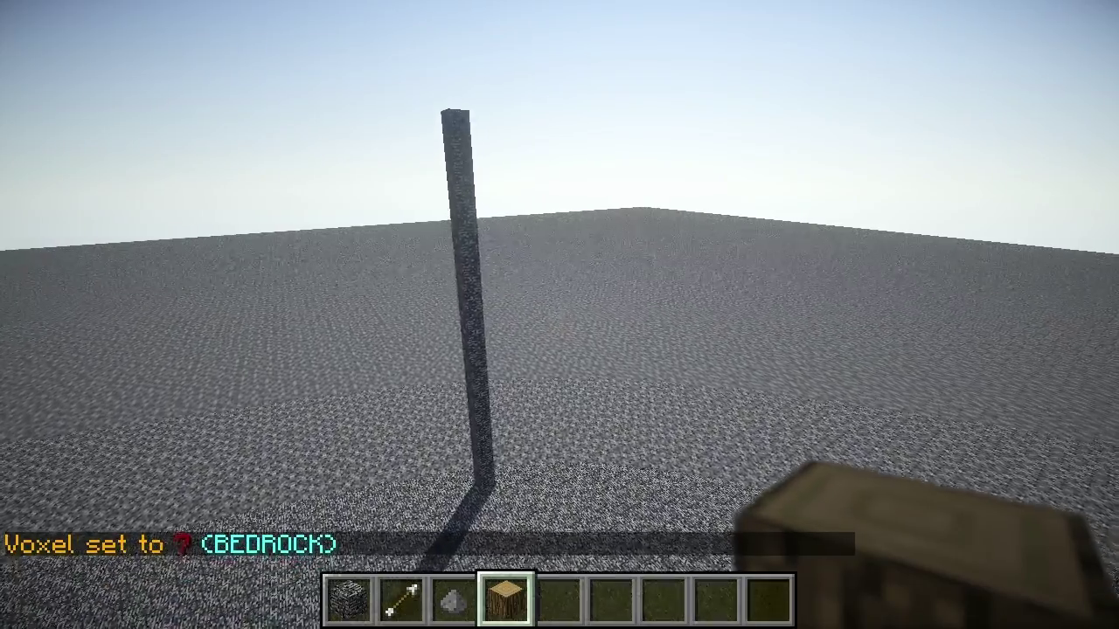
- Hold the arrow and set the brush type to Voxel with the material performer
key(2)
key(4)
key(2)
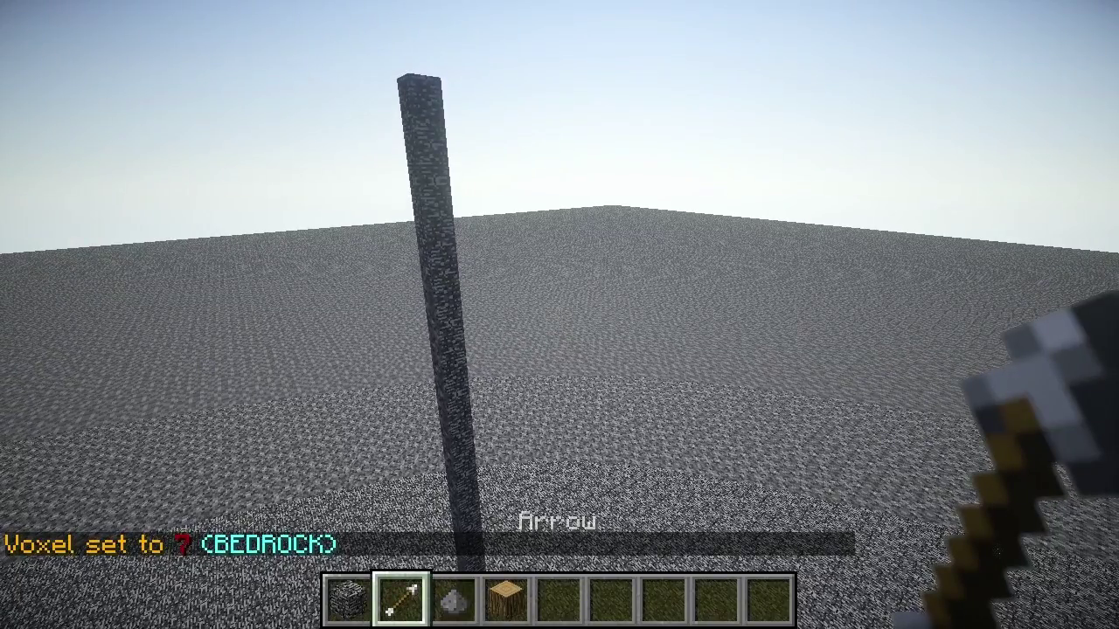
key(slash)
text(b v)
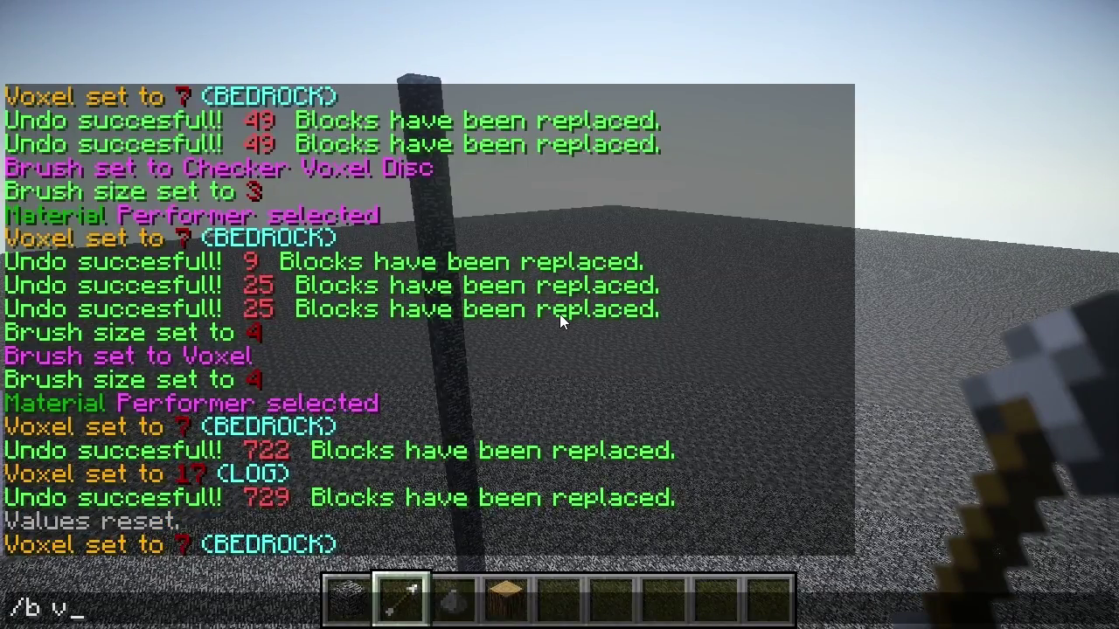
key(Return)
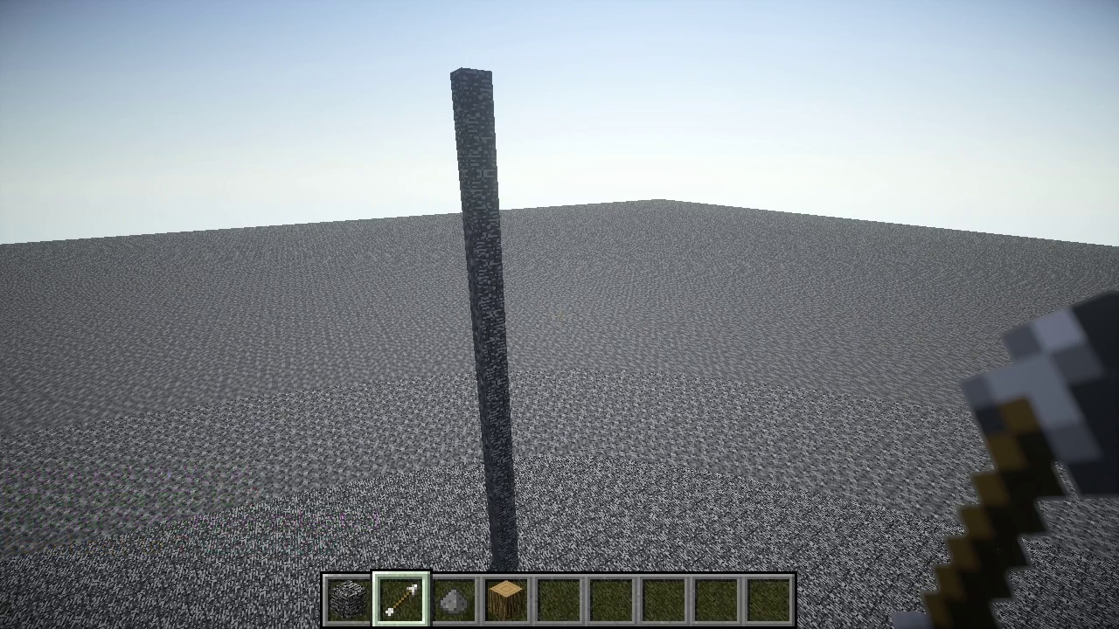
- Stamp overlapping bedrock cubes onto the pillar with the Voxel brush at size 5
key(slash)
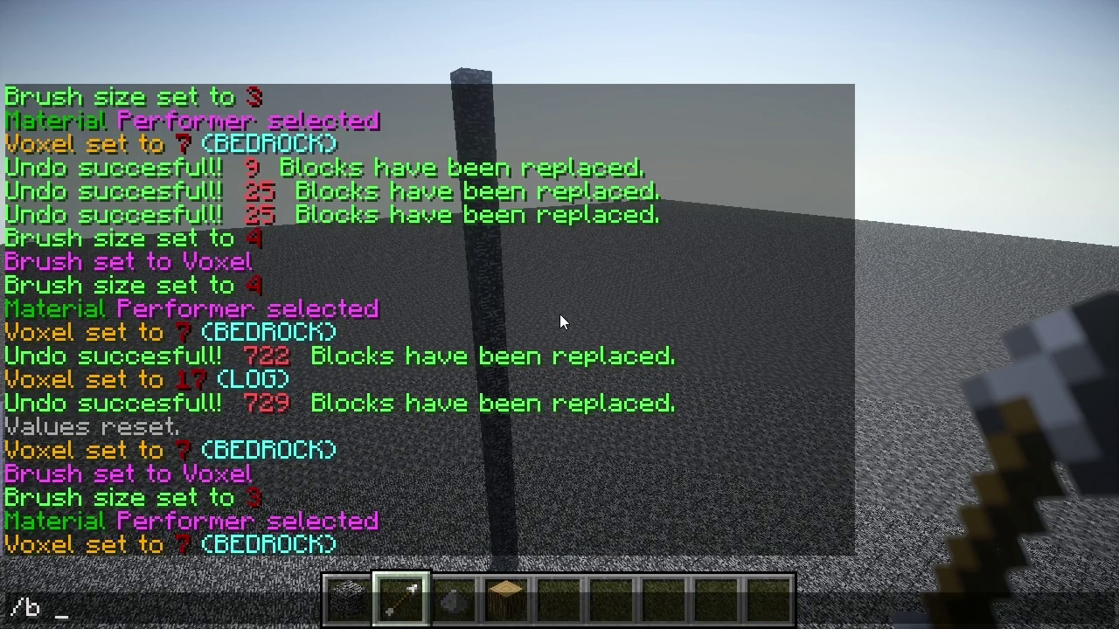
key(Return)
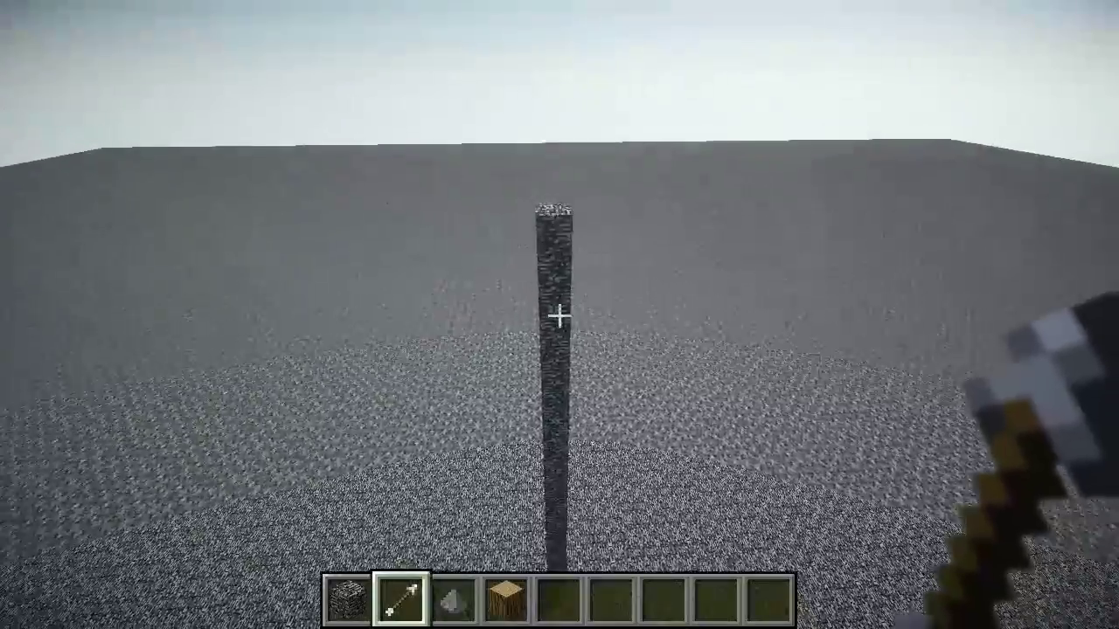
right_click(559, 314)
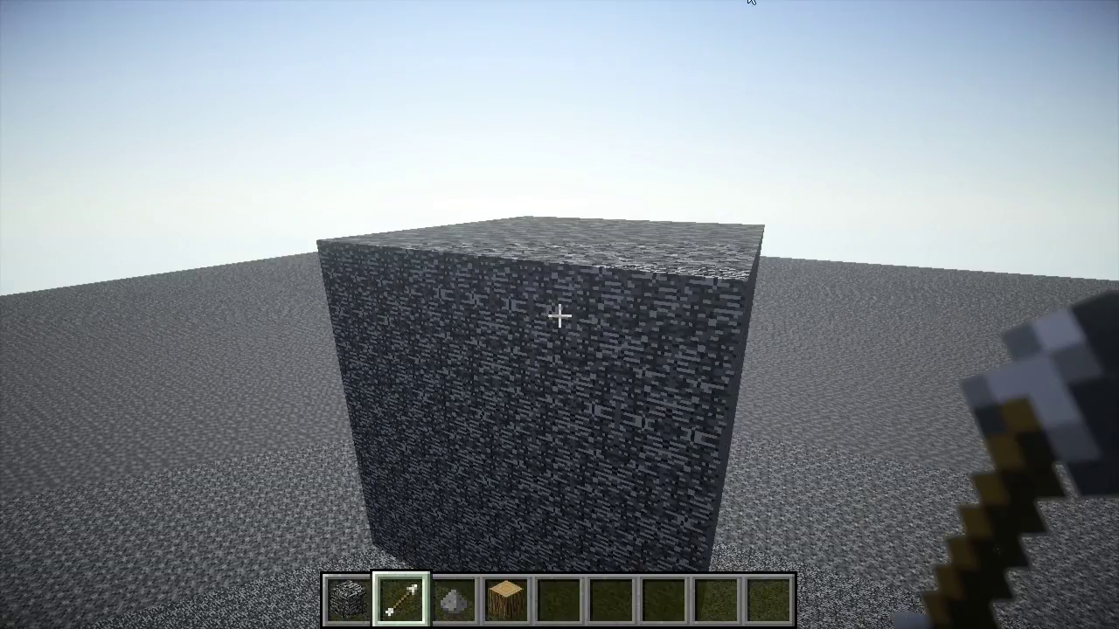
key(space)
key(d)
key(d)
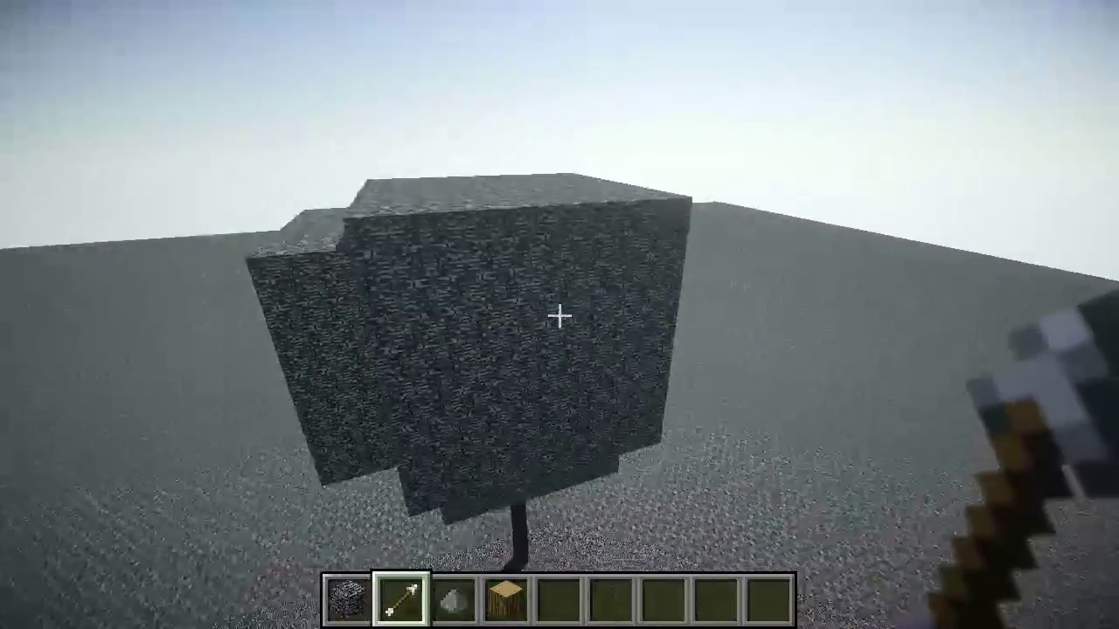
key(w)
key(a)
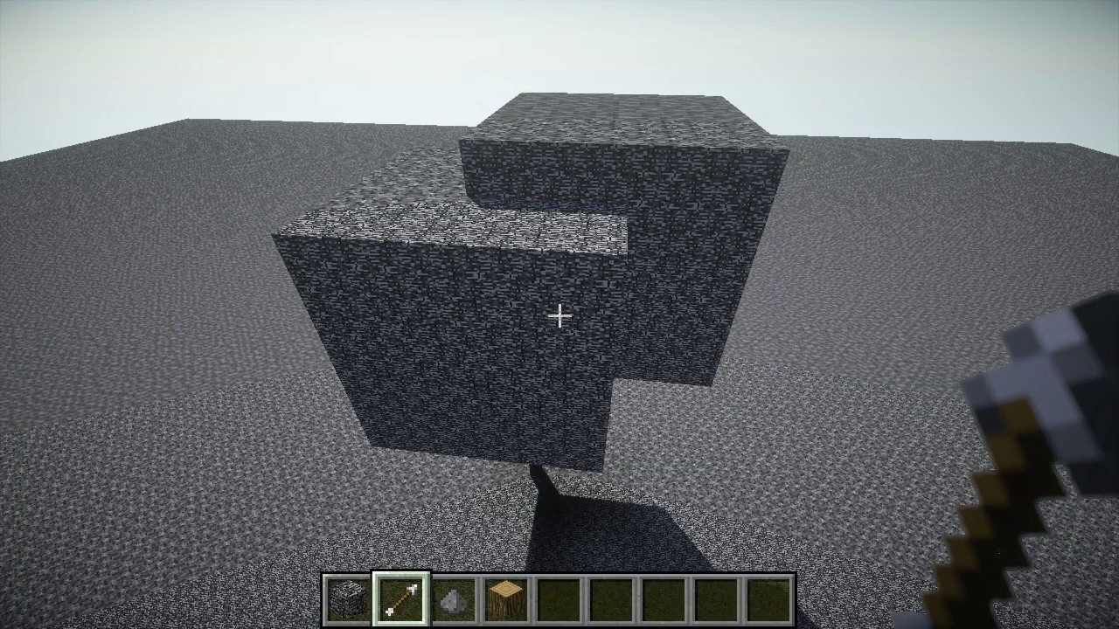
- Switch to the Ball brush with the material performer and set the voxel material to sand
key(slash)
text(b b)
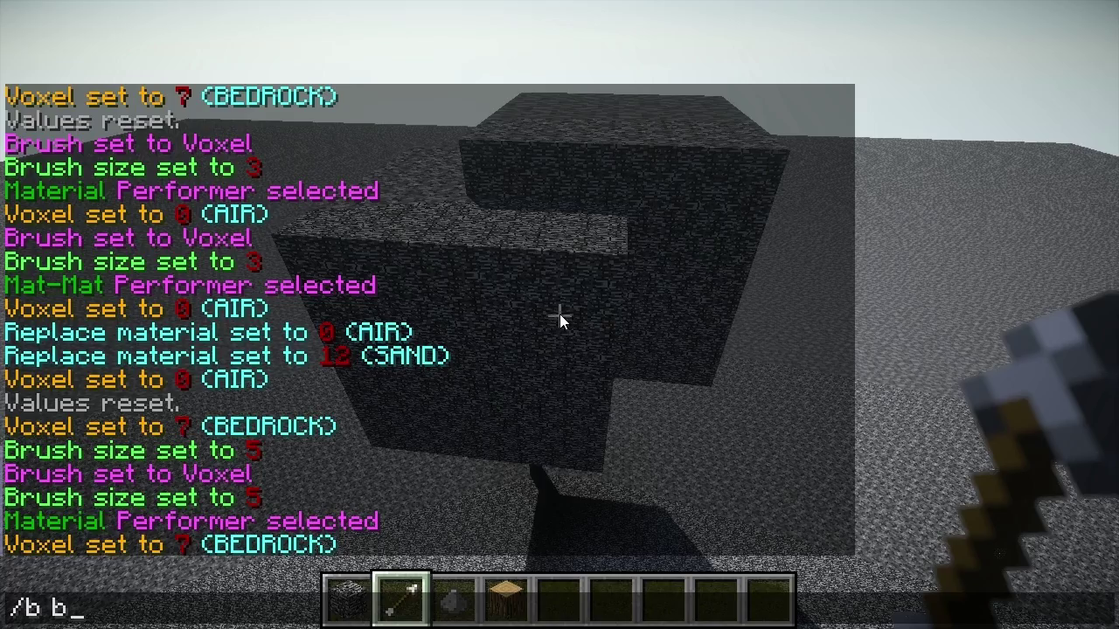
key(Return)
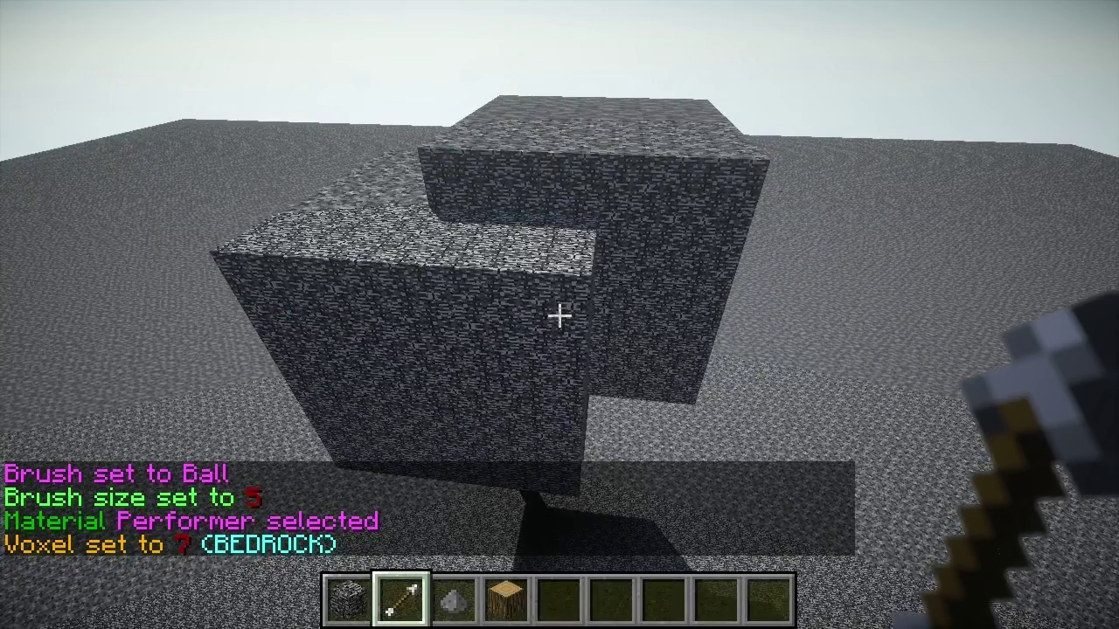
key(slash)
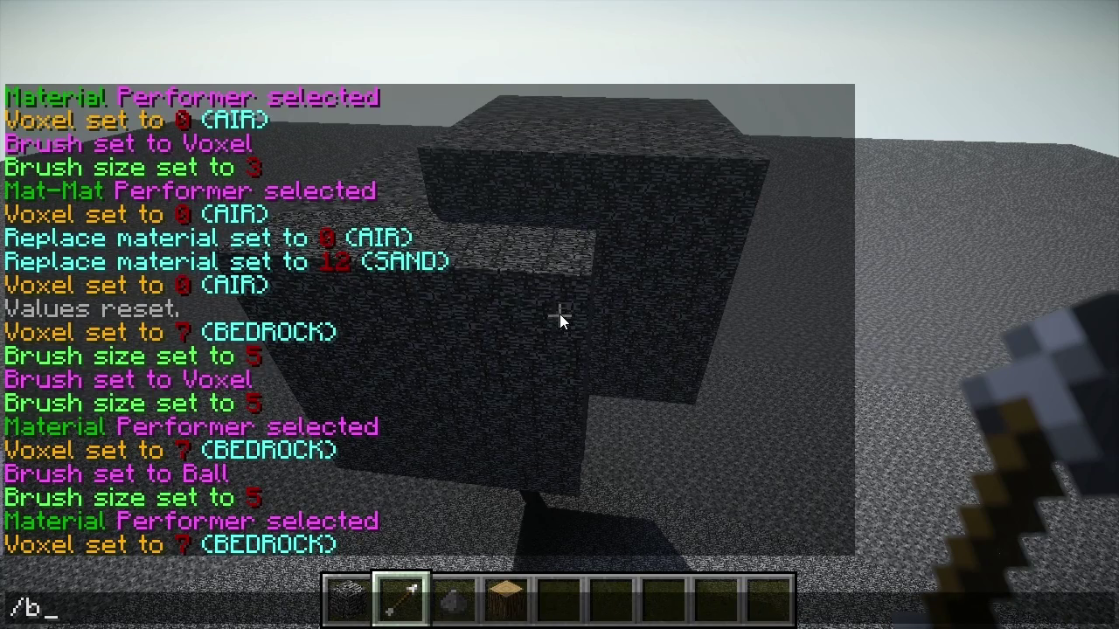
text(v sand)
key(Return)
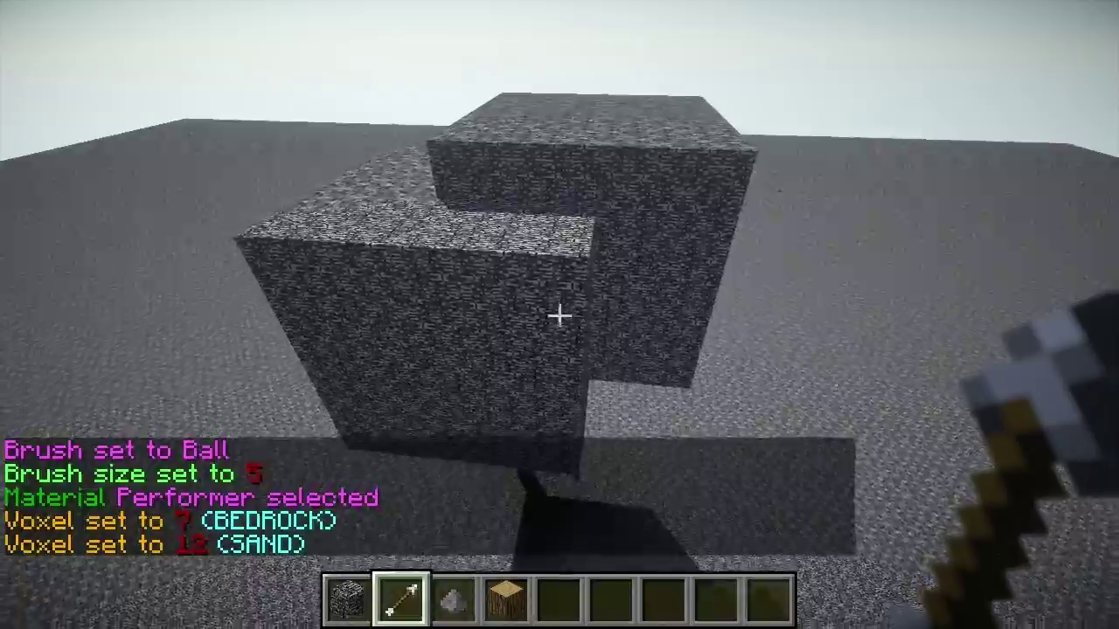
- Stamp a sand ball into the open bedrock floor with the arrow
key(s)
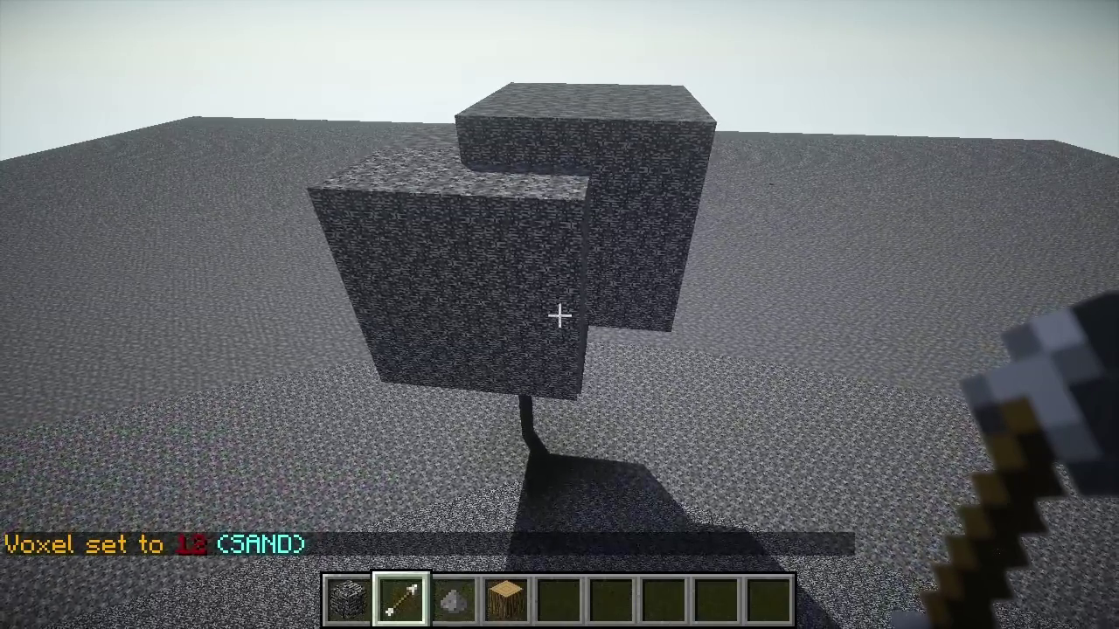
key(d)
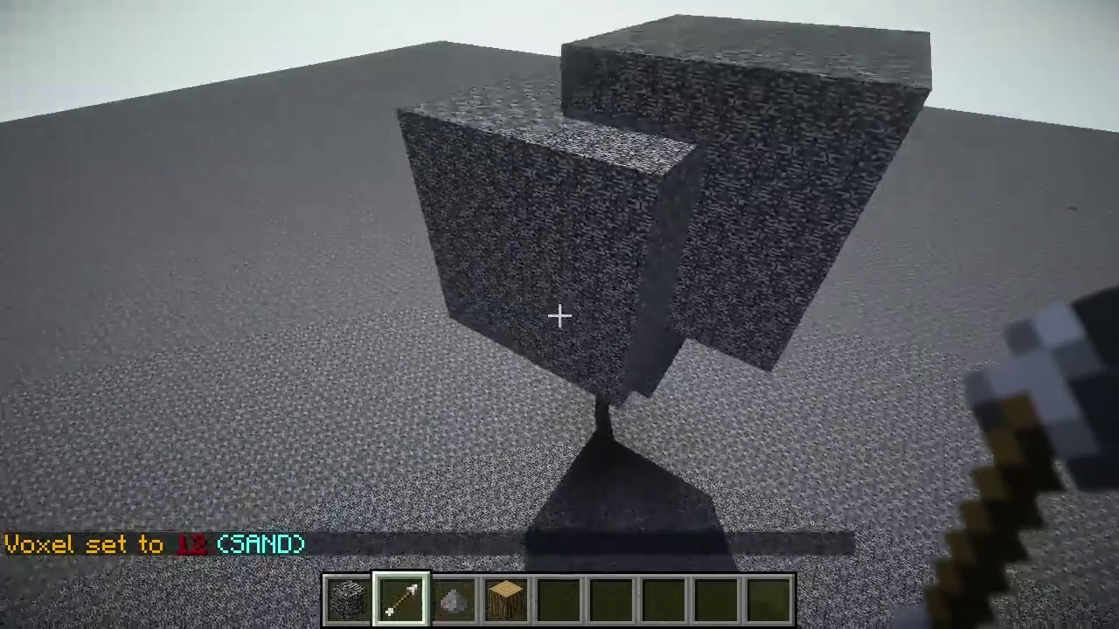
key(w)
key(w)
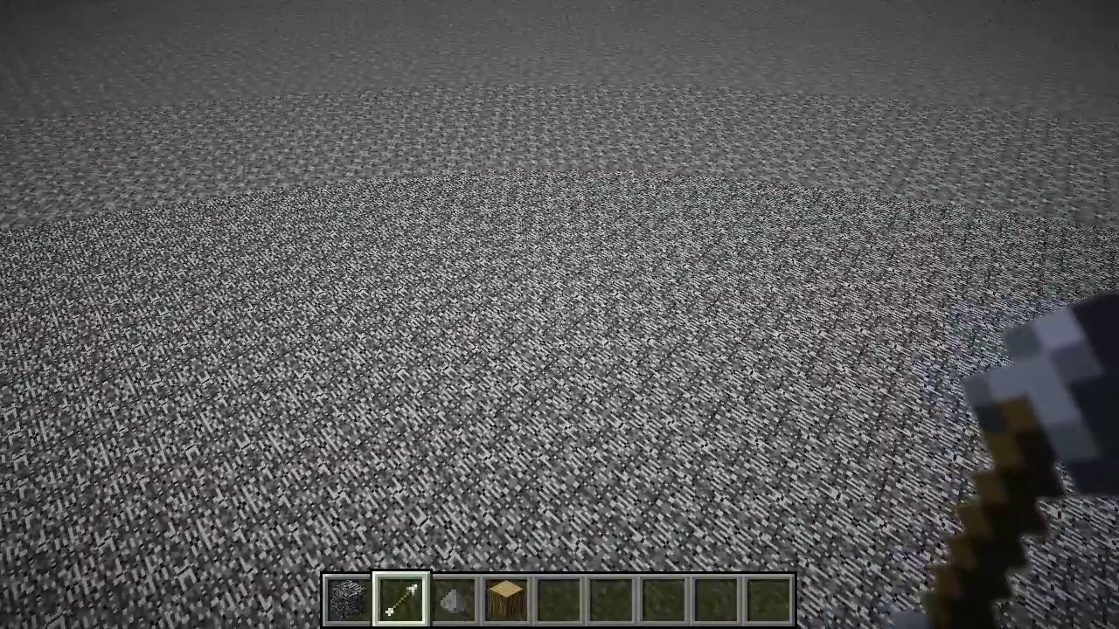
right_click(560, 314)
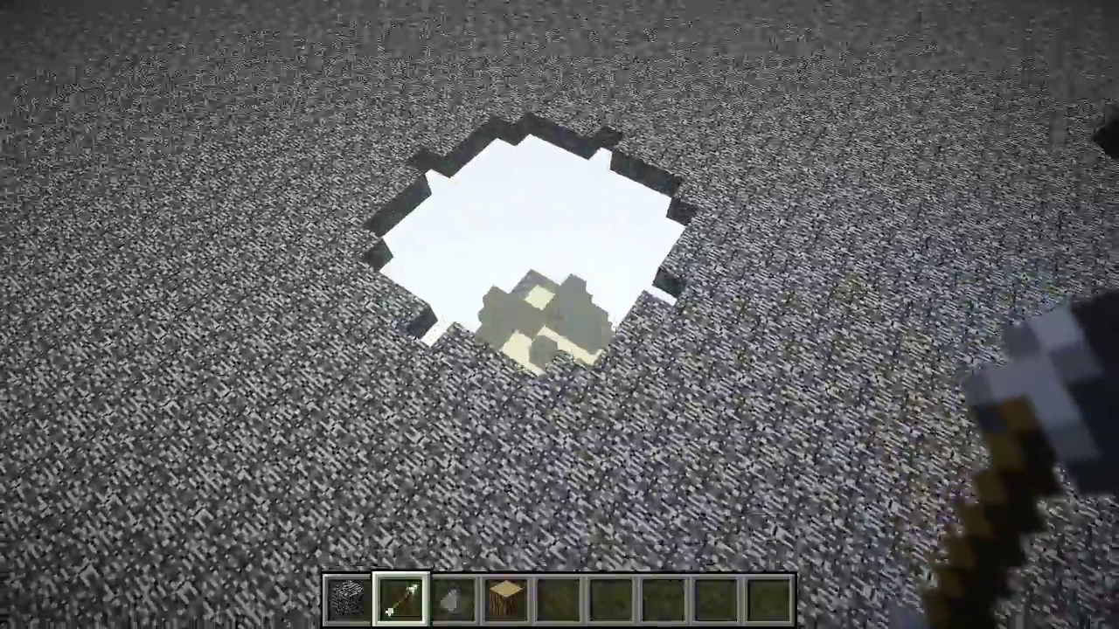